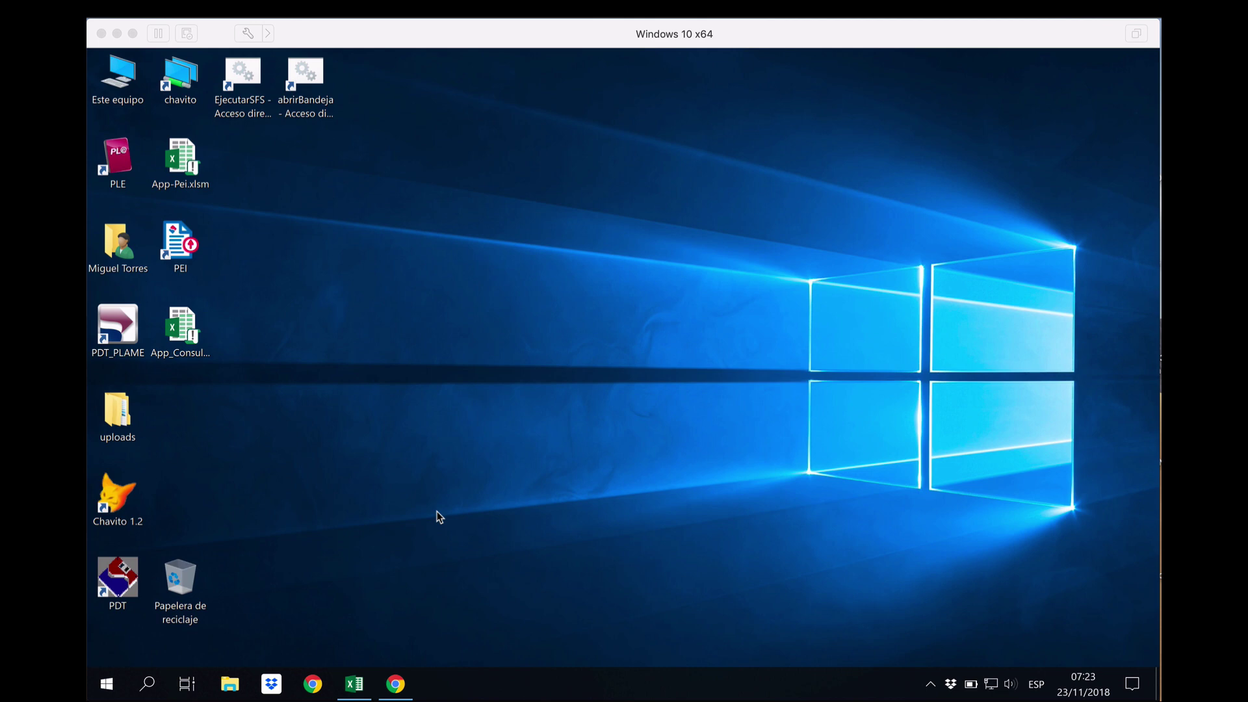
- Open Consulta Integrada de Validez de los Comprobantes de Pago from the Comprobantes de pago menu
click(403, 685)
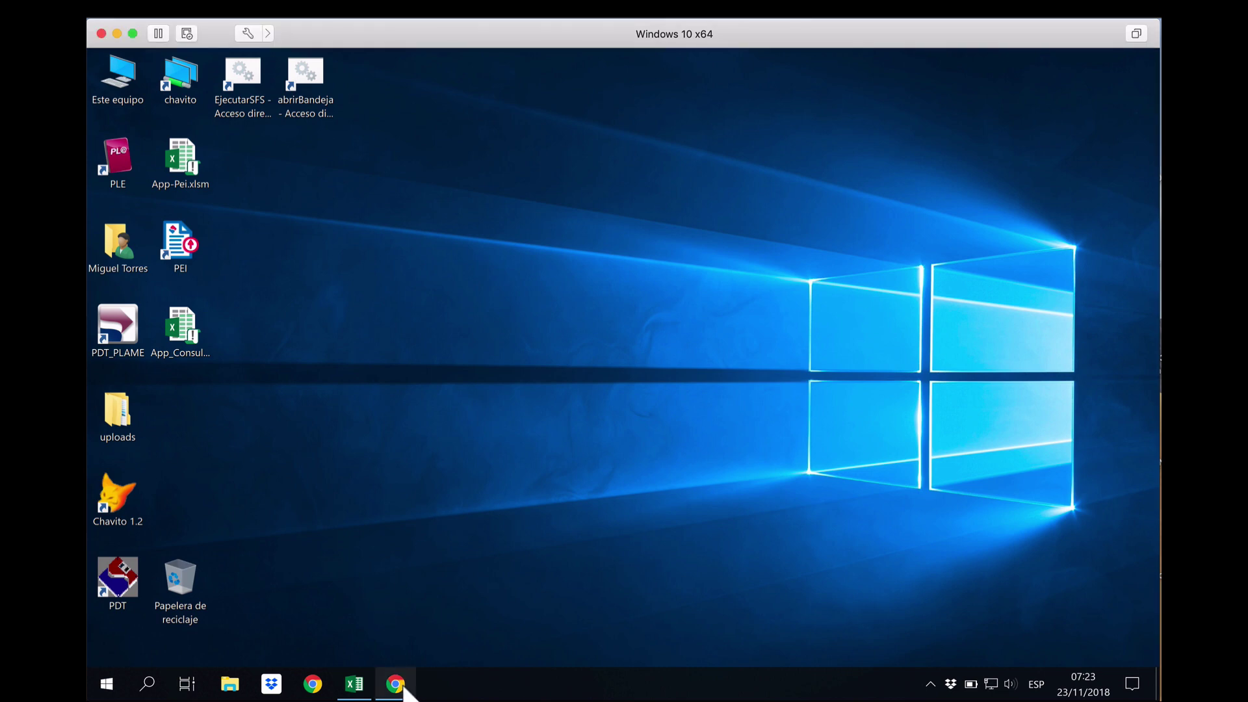
click(404, 687)
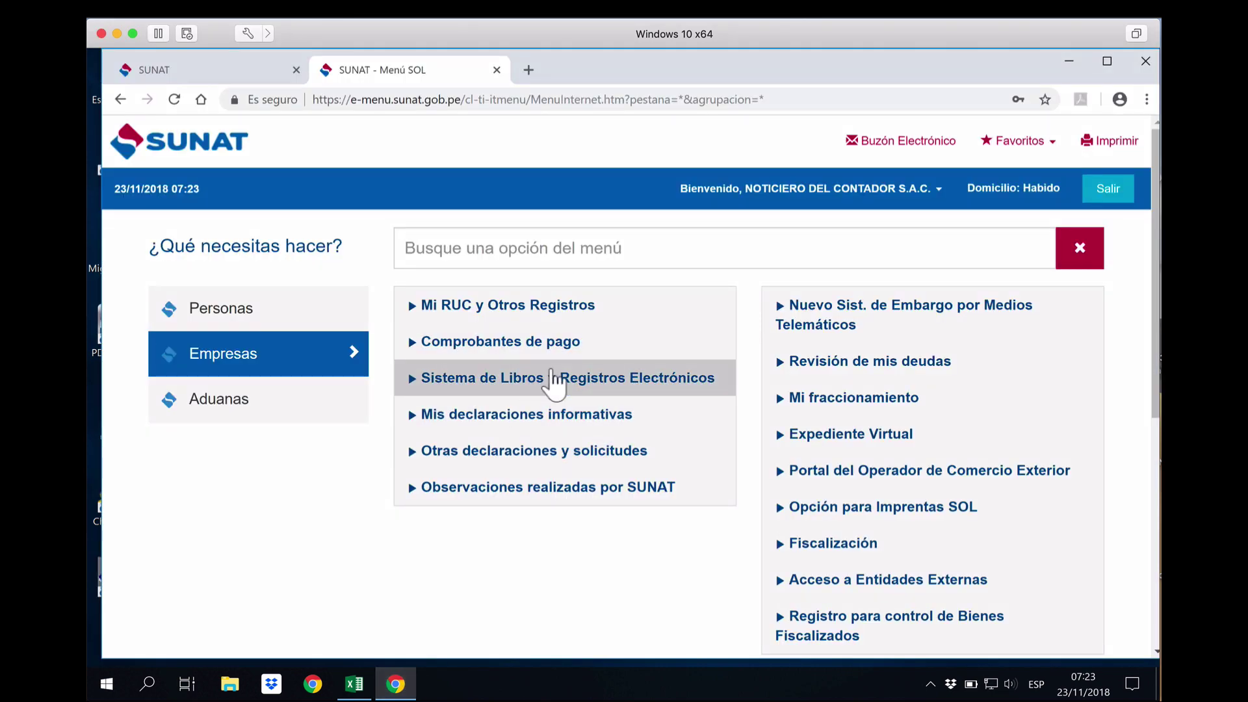
click(486, 344)
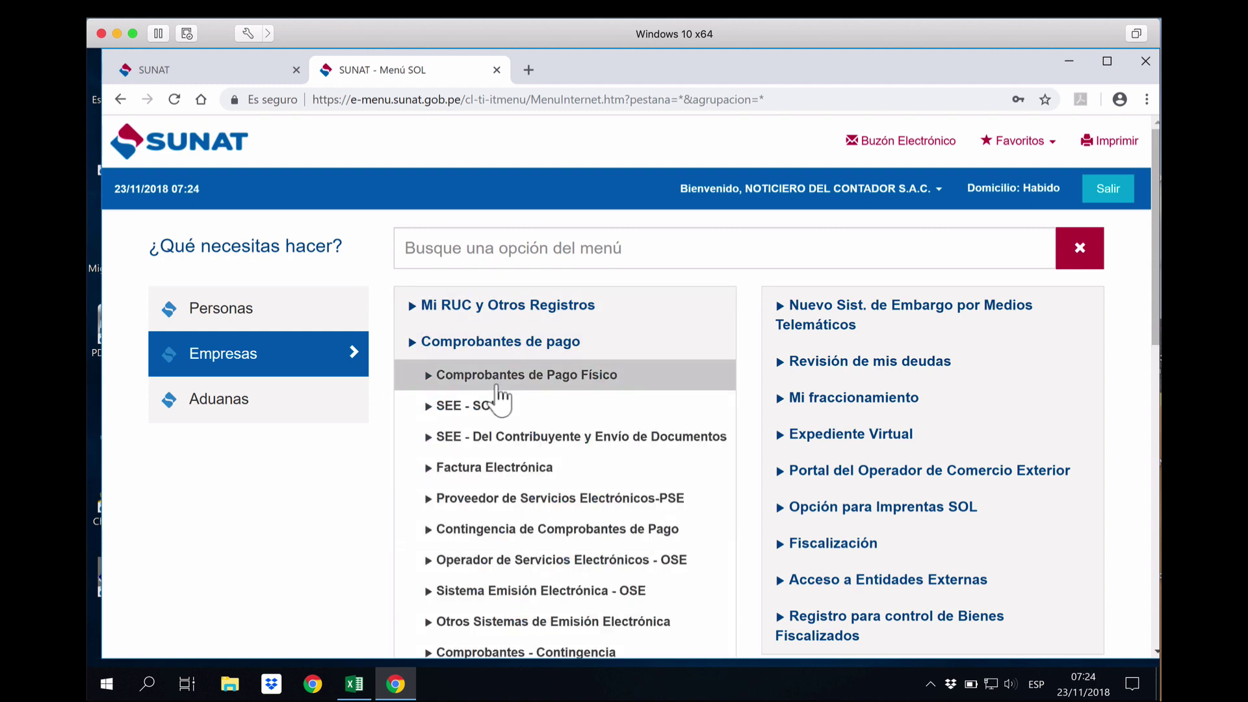
scroll(498, 389, down, 3)
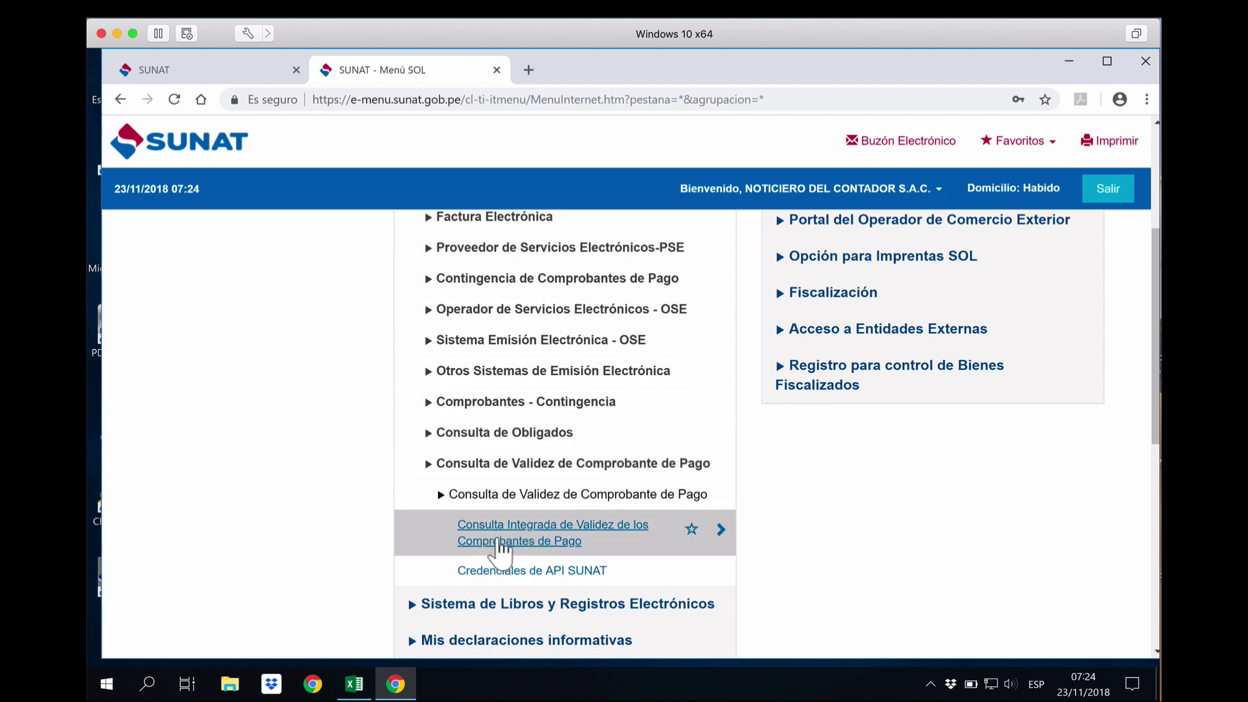
click(525, 542)
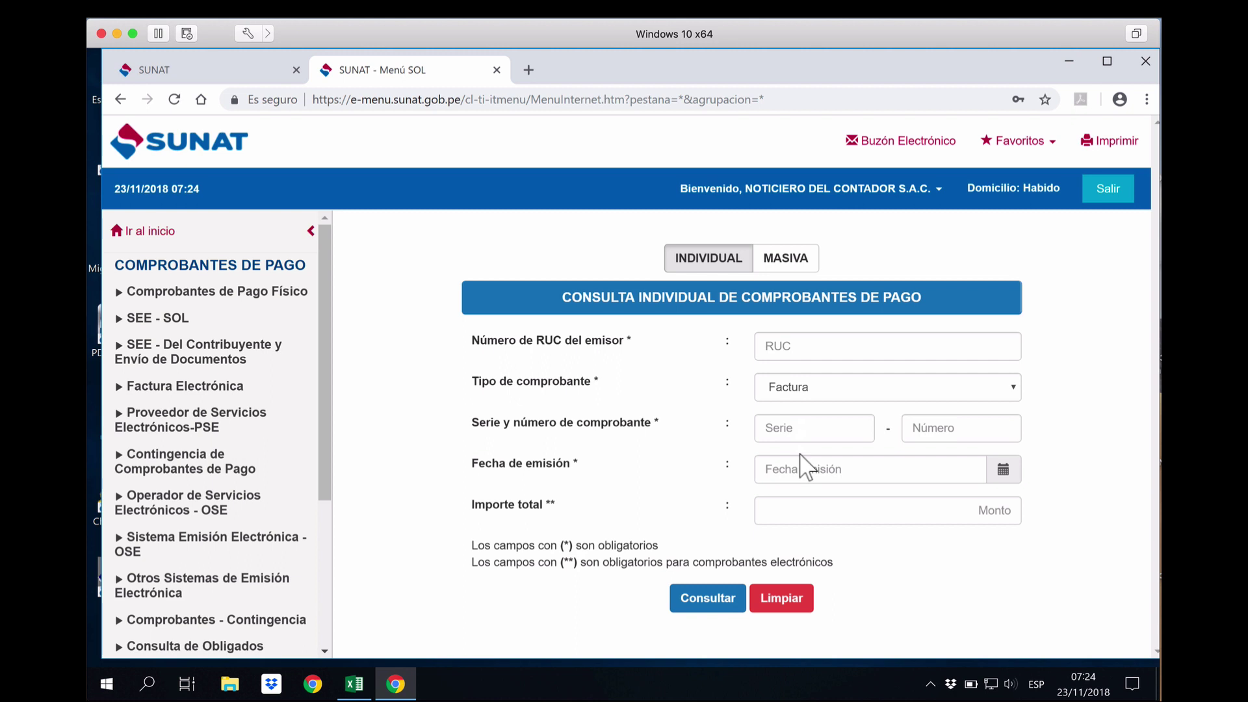
- Switch to the MASIVA query form and bring the App_Consulta-CPE.xlsm workbook forward
click(803, 265)
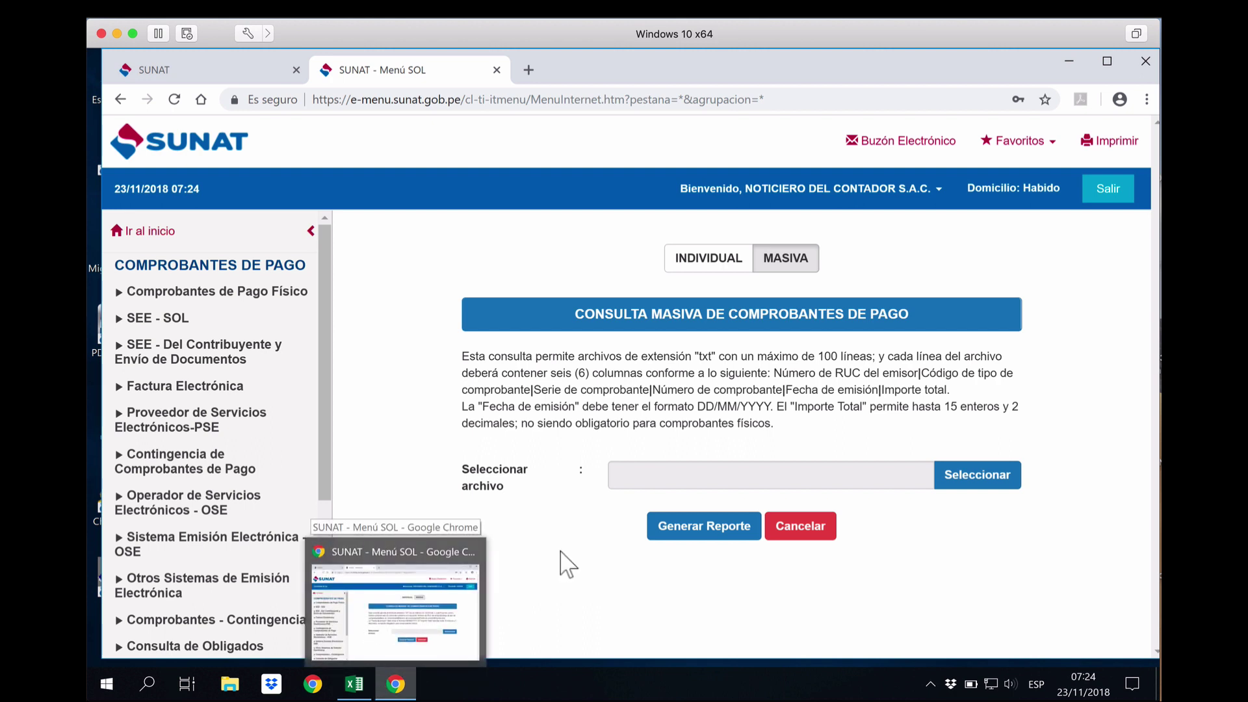
click(354, 684)
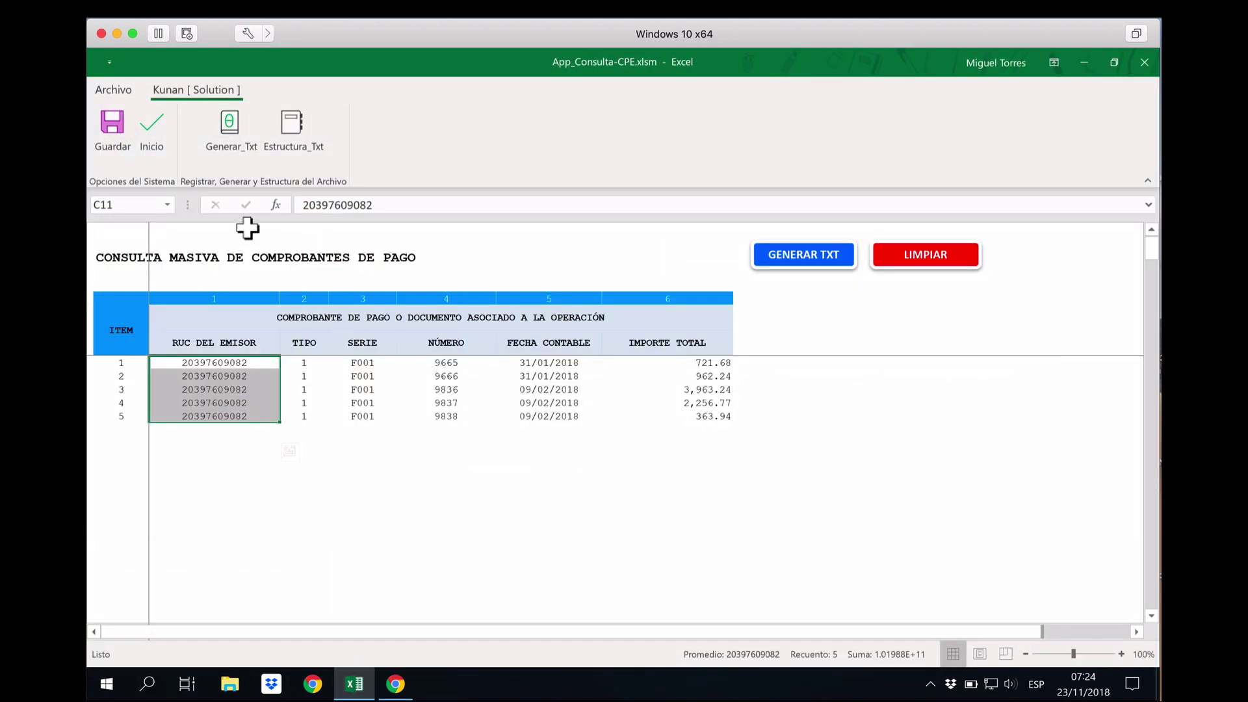
click(150, 130)
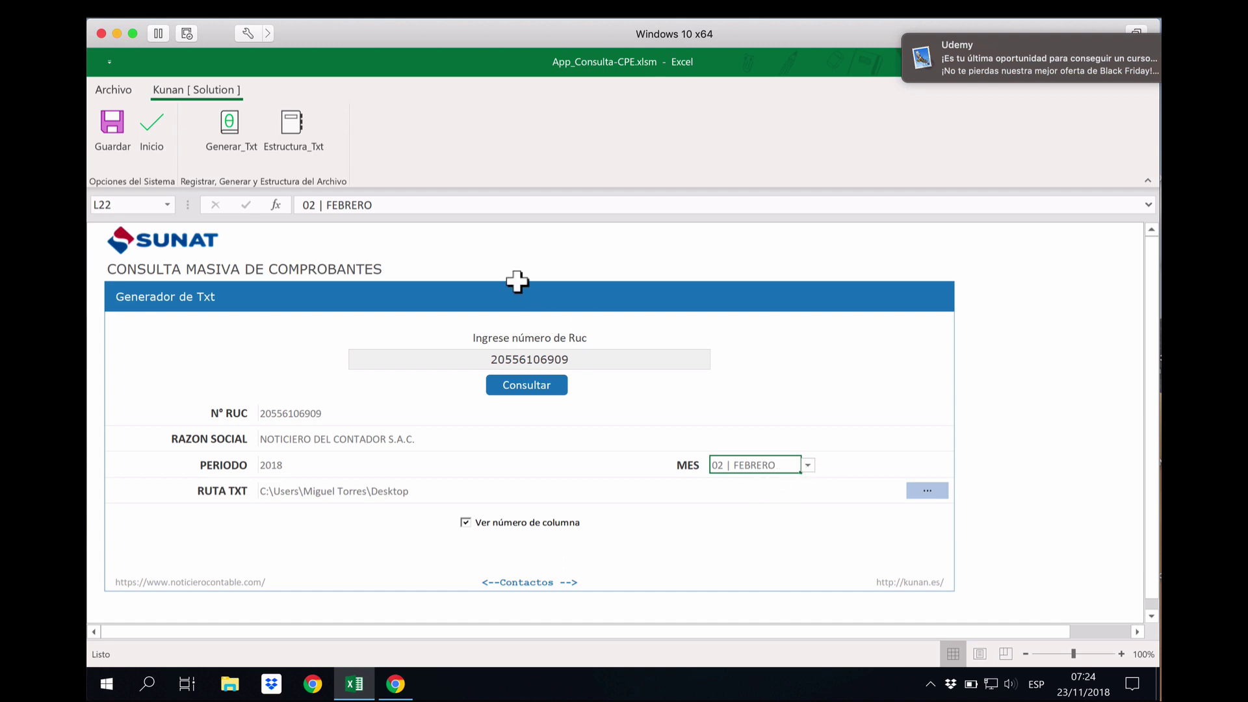
click(237, 137)
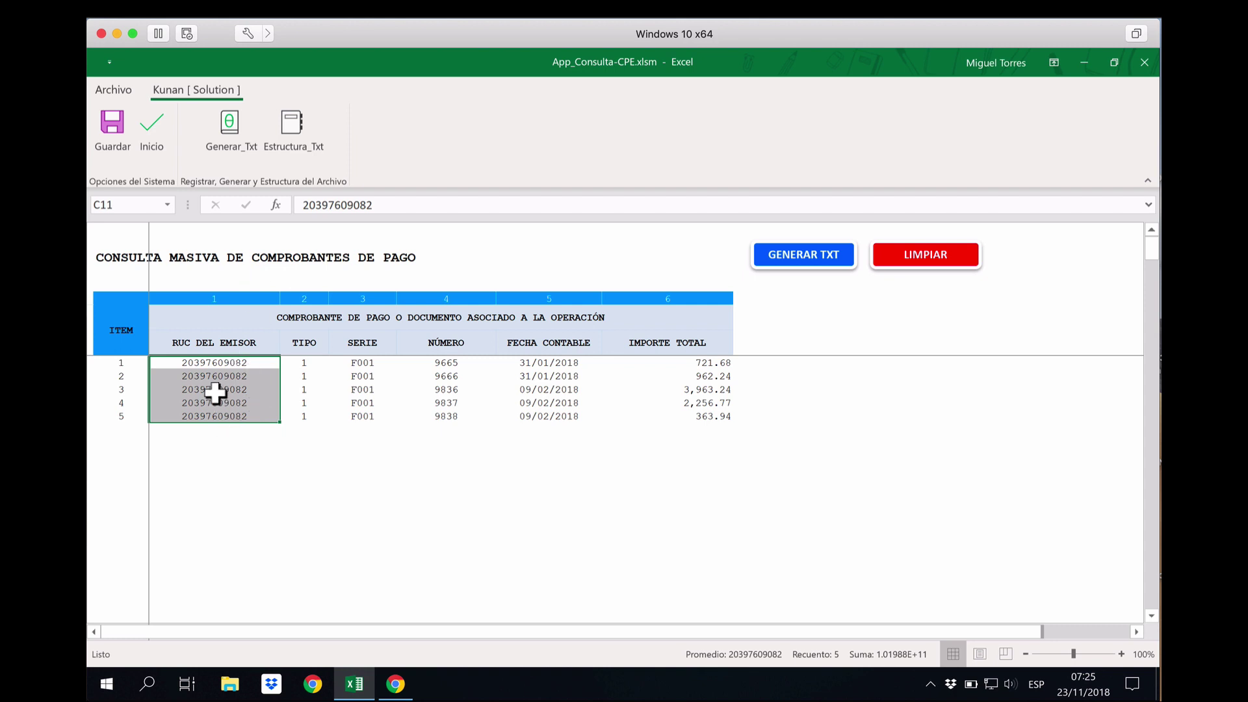
mouse_move(204, 366)
mouse_down()
mouse_move(244, 393)
mouse_move(239, 421)
mouse_up()
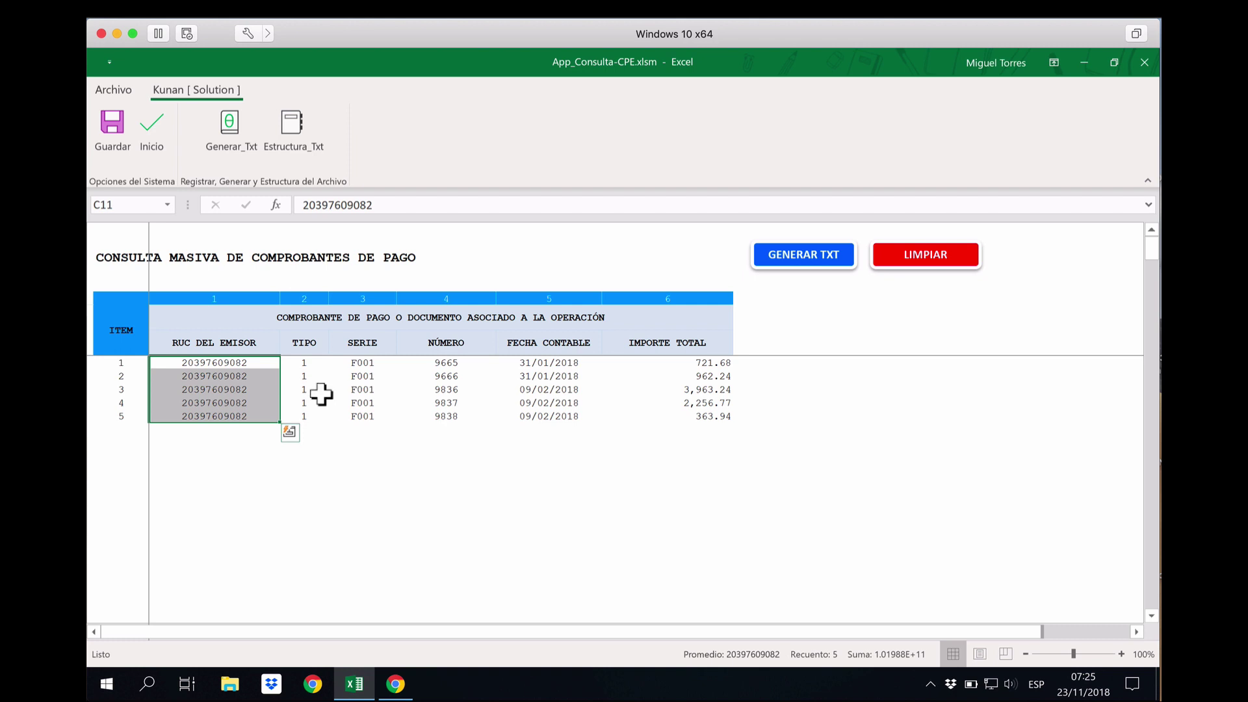
key(Escape)
click(710, 376)
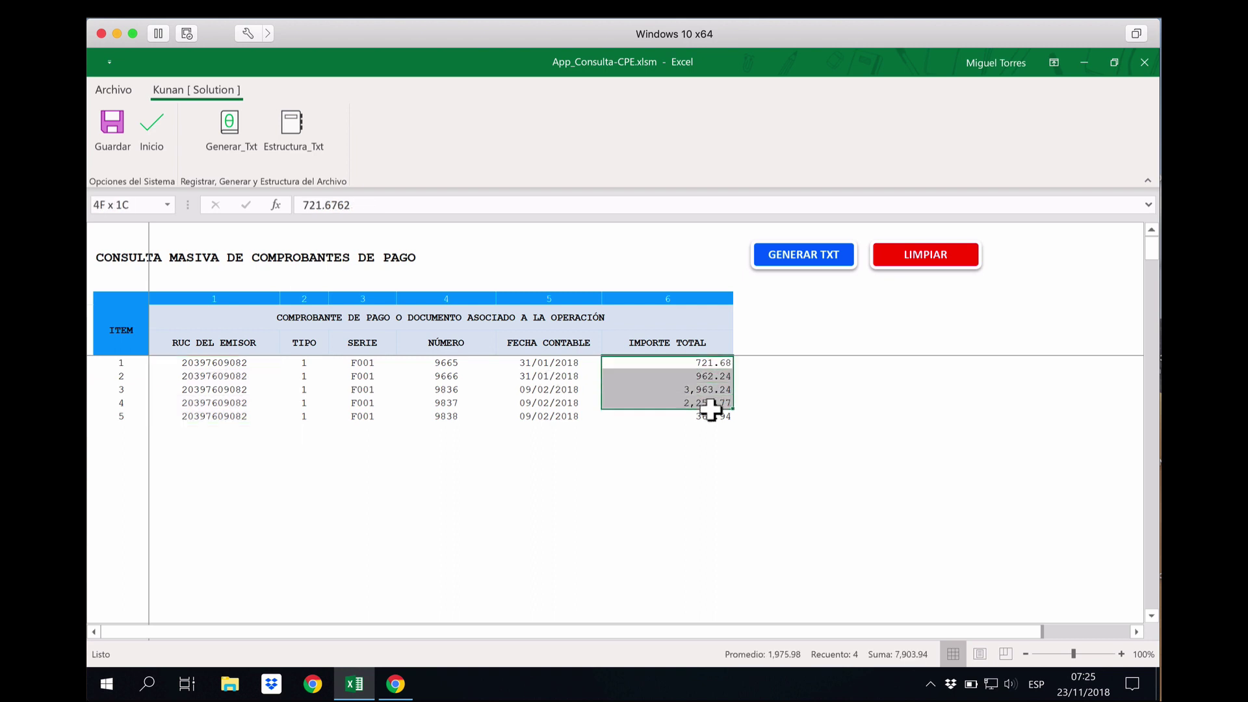
drag(720, 362, 714, 416)
click(695, 455)
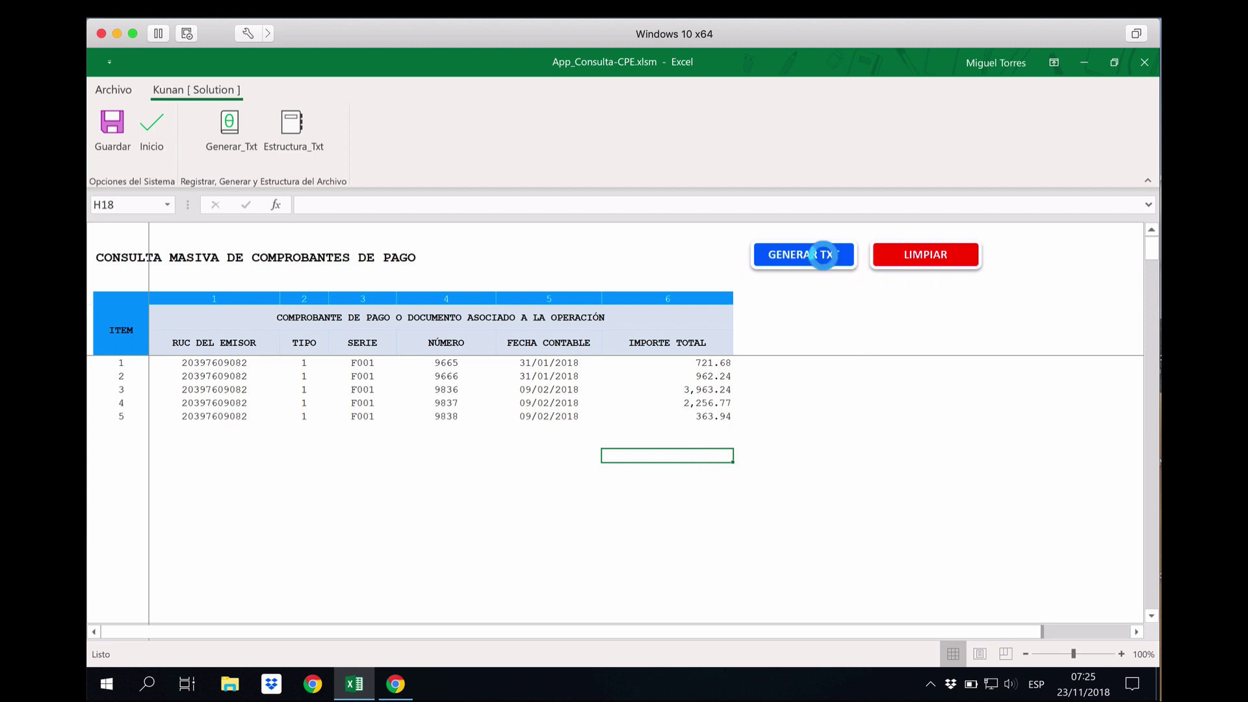
- Generate the invoice TXT file from the workbook's table with GENERAR TXT
click(820, 255)
click(734, 423)
click(1082, 64)
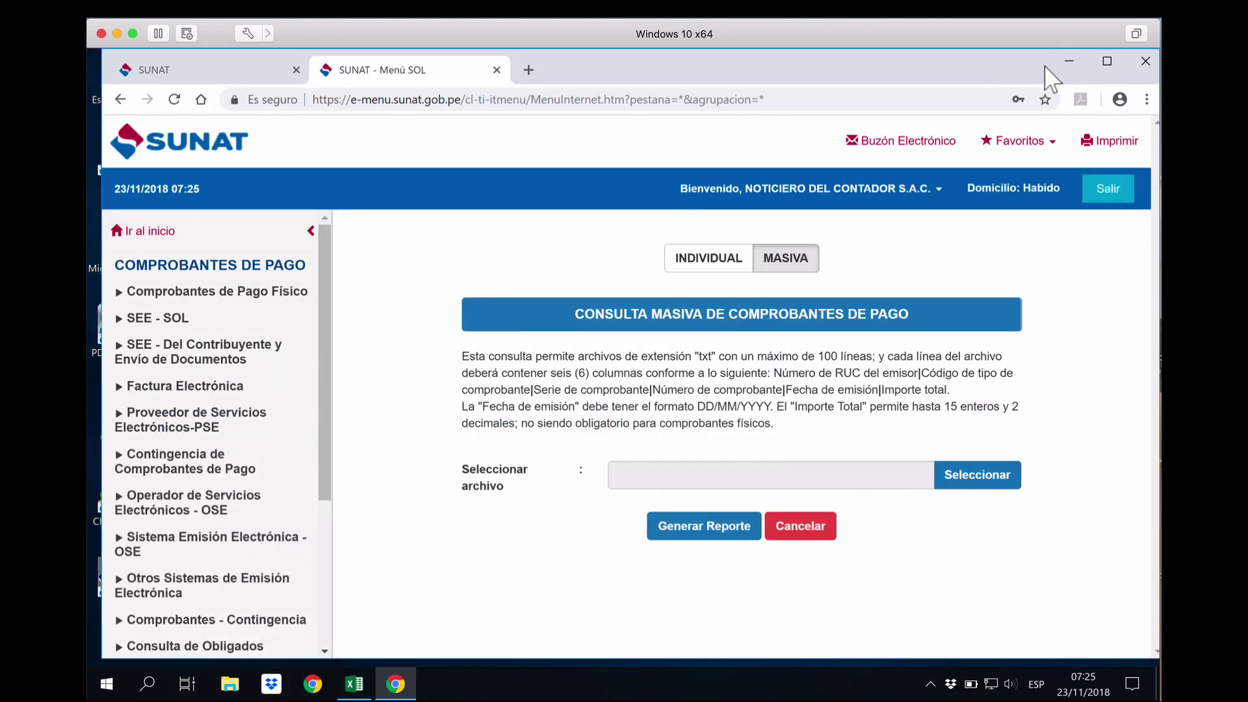
- Open the desktop TXT in Notepad, check its five pipe-delimited lines, then close it
click(1071, 58)
double_click(189, 408)
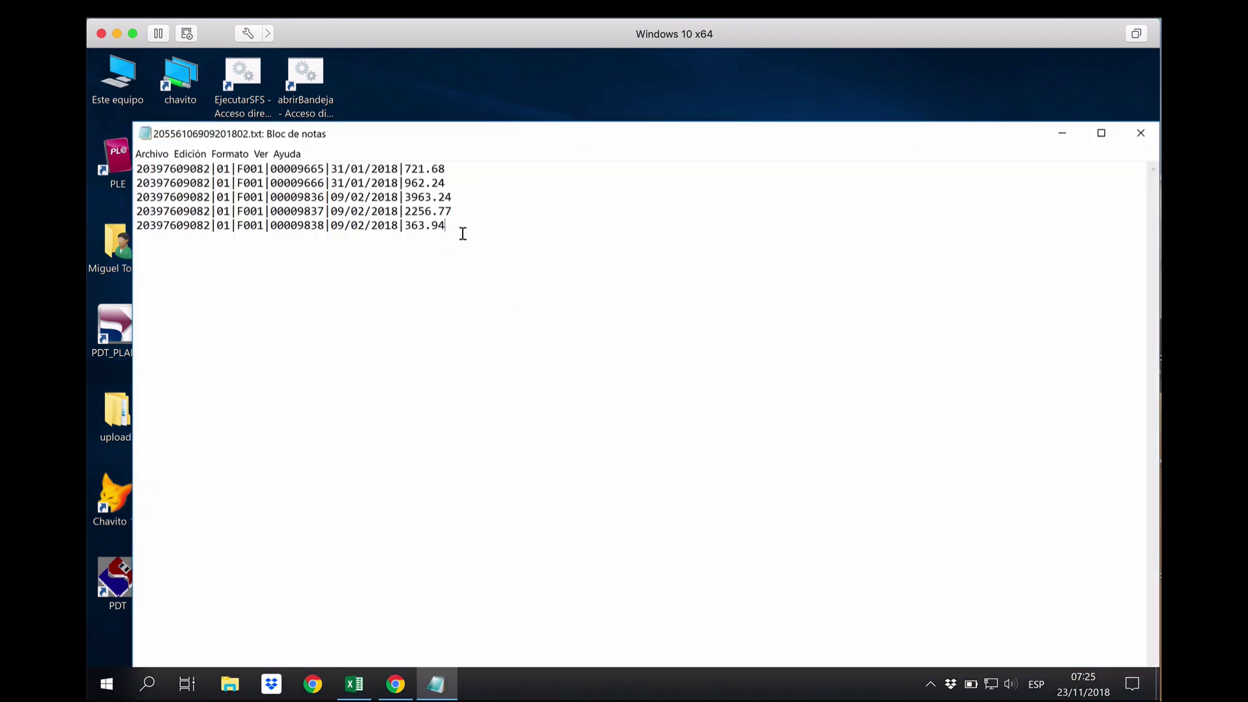
drag(462, 231, 133, 167)
click(362, 253)
click(1140, 133)
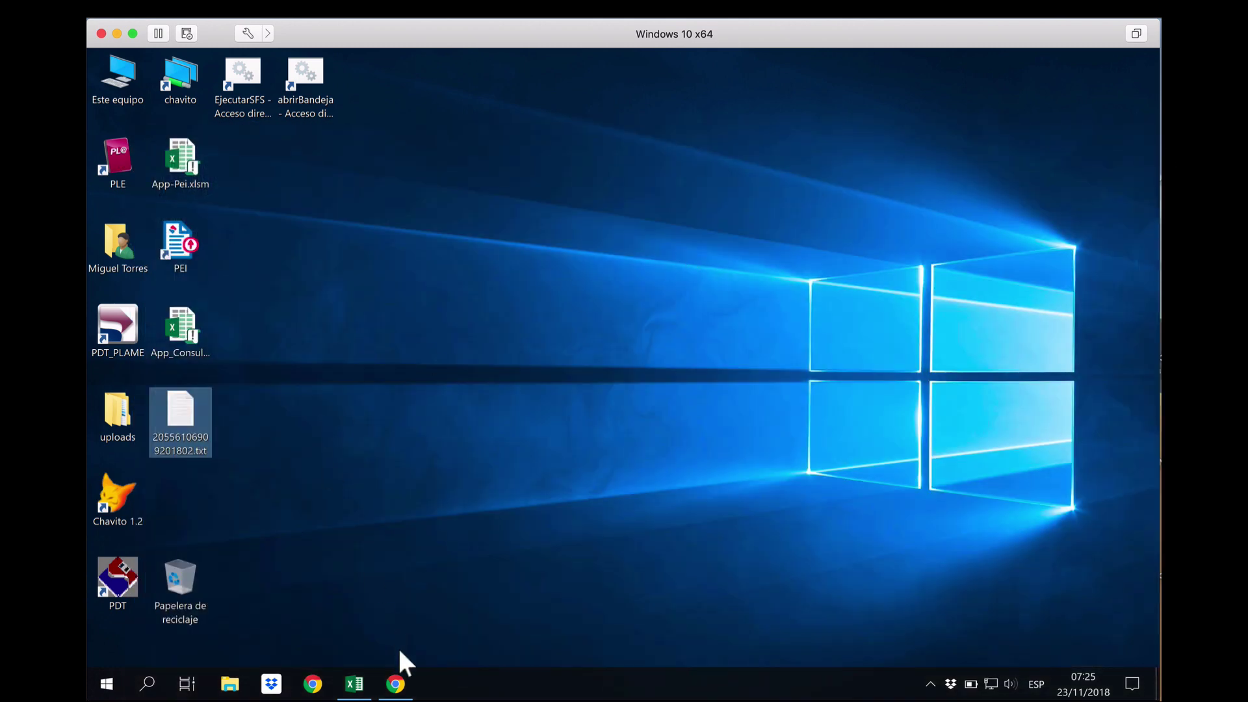
click(395, 684)
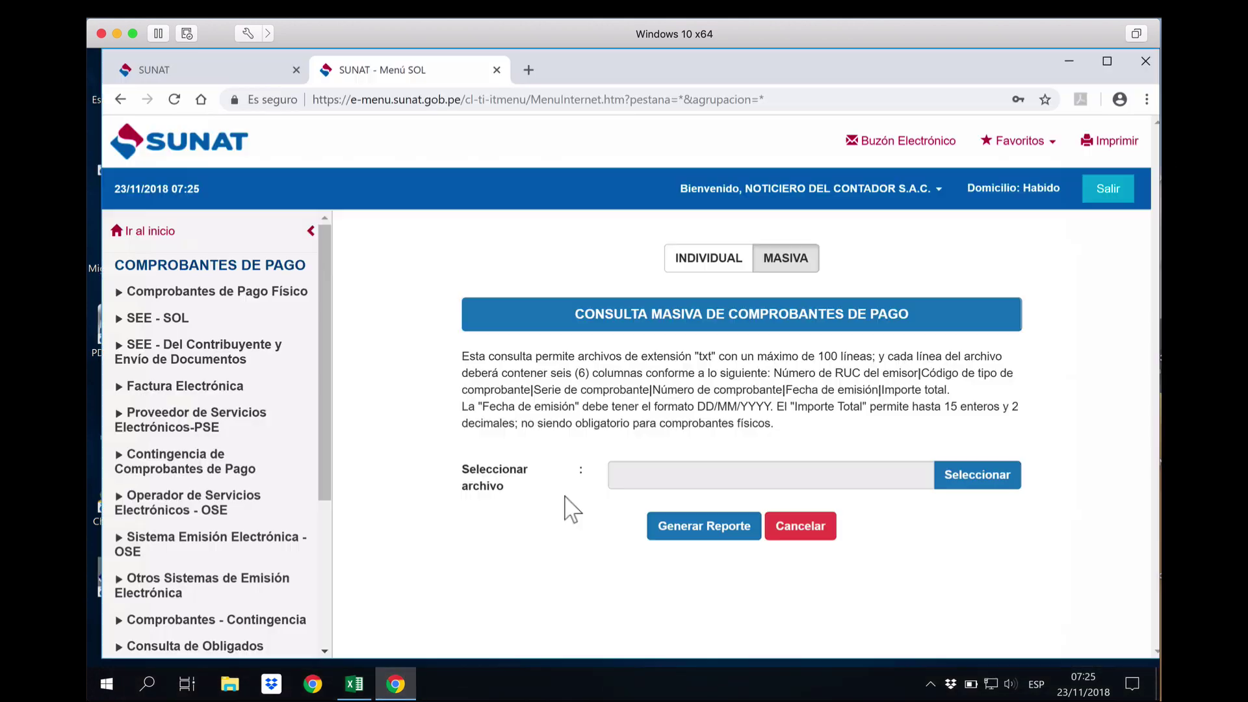
- Upload the generated invoice TXT and generate the validity report for the five invoices
click(985, 478)
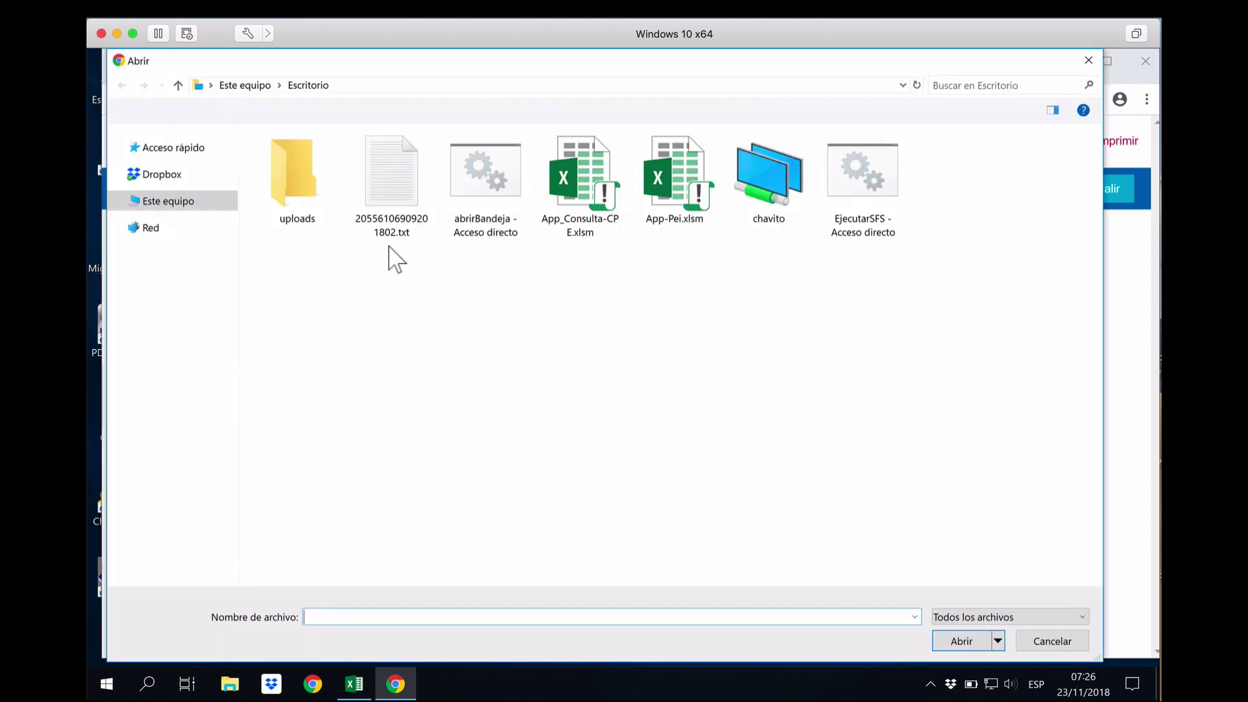
click(399, 173)
click(952, 641)
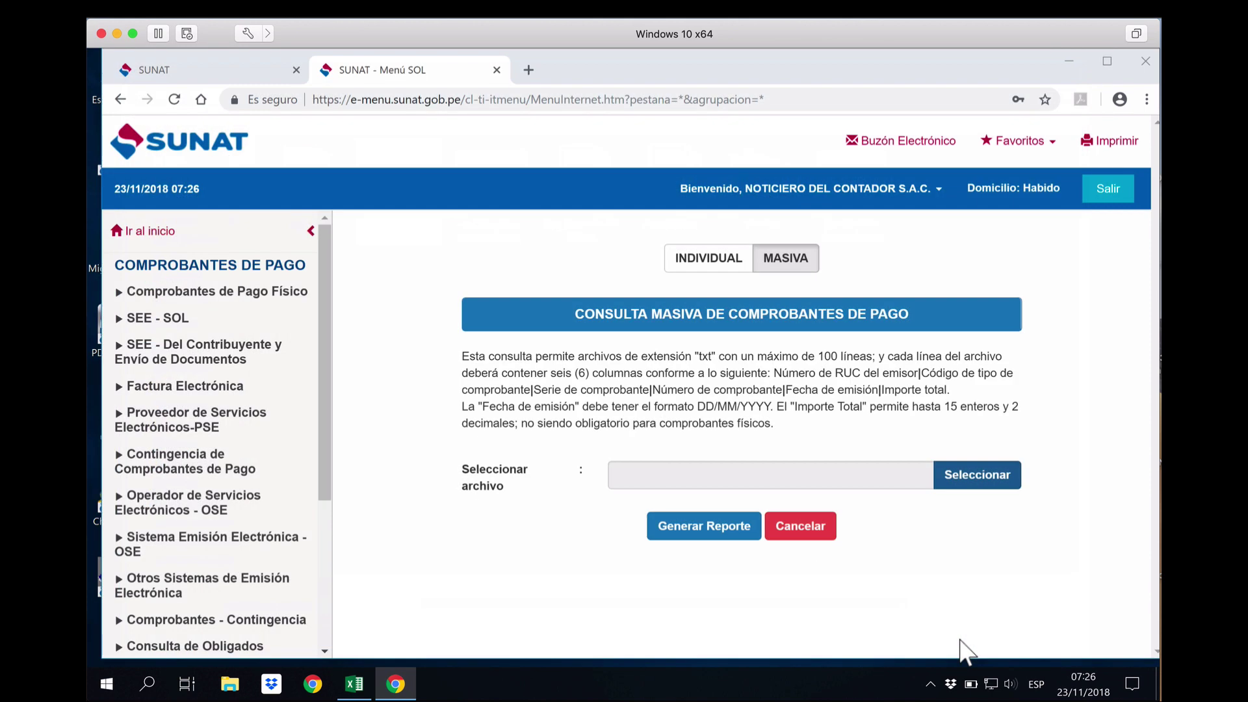
click(706, 531)
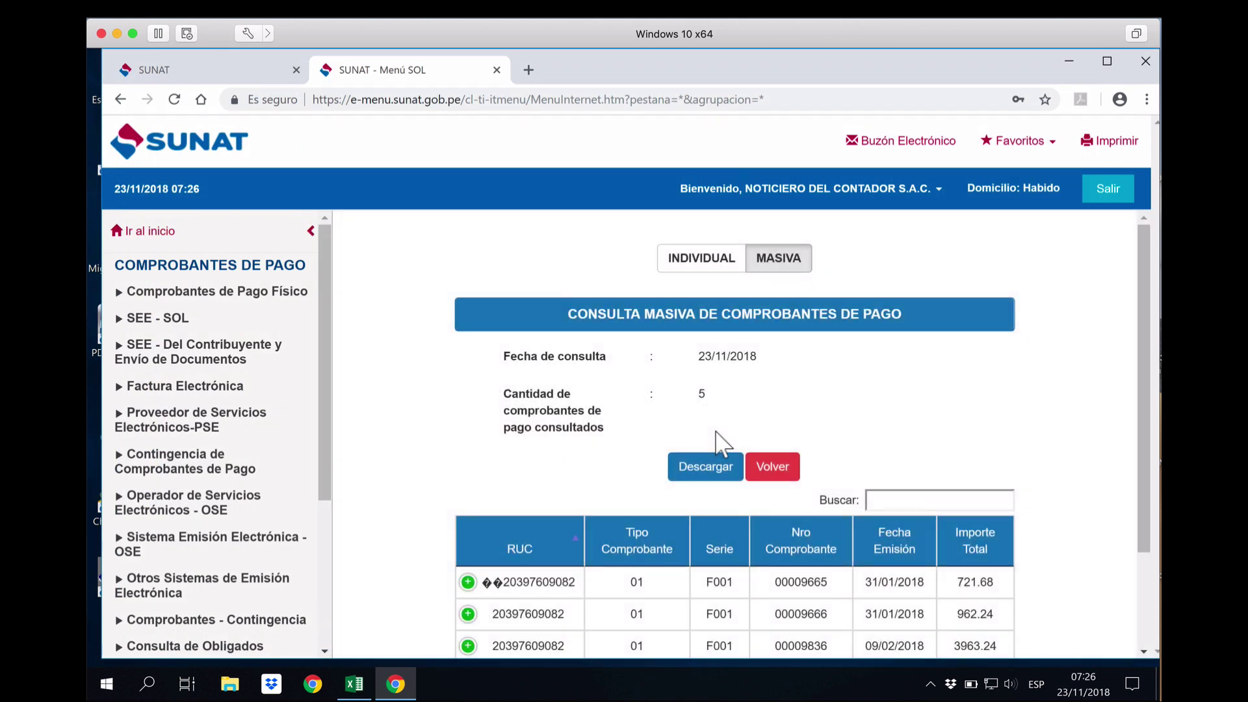
scroll(715, 430, down, 2)
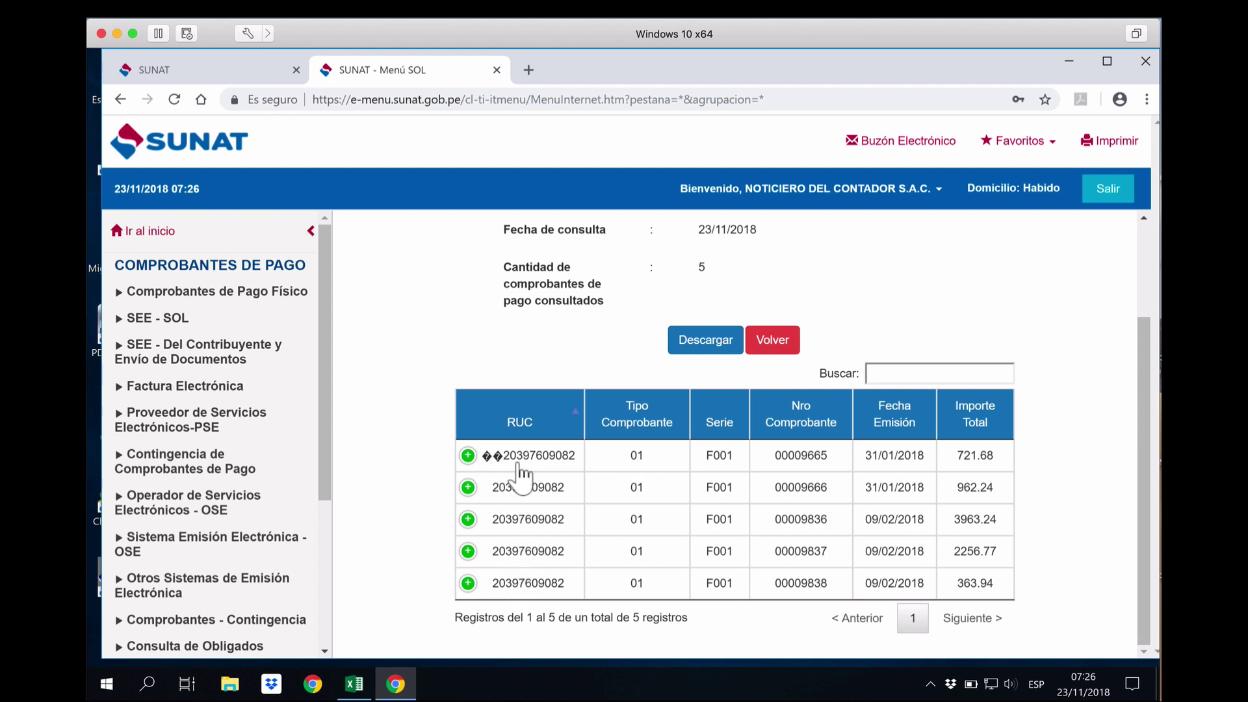
scroll(617, 520, up, 1)
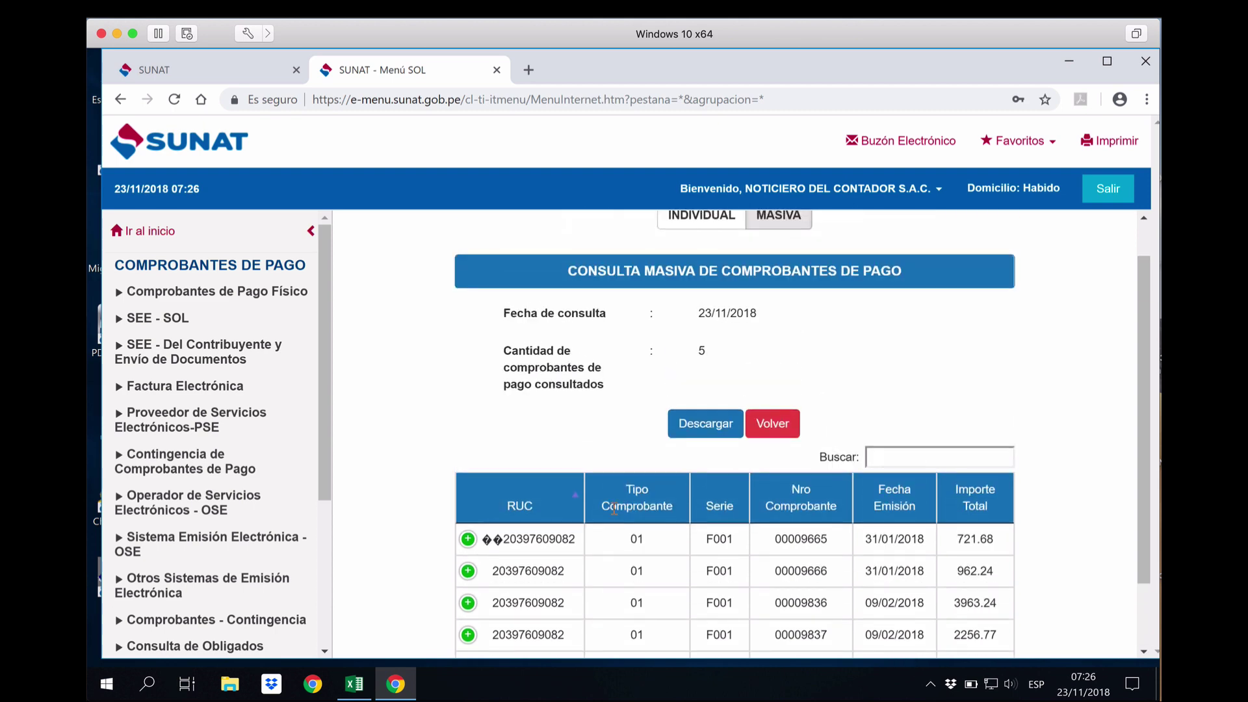
scroll(613, 508, down, 1)
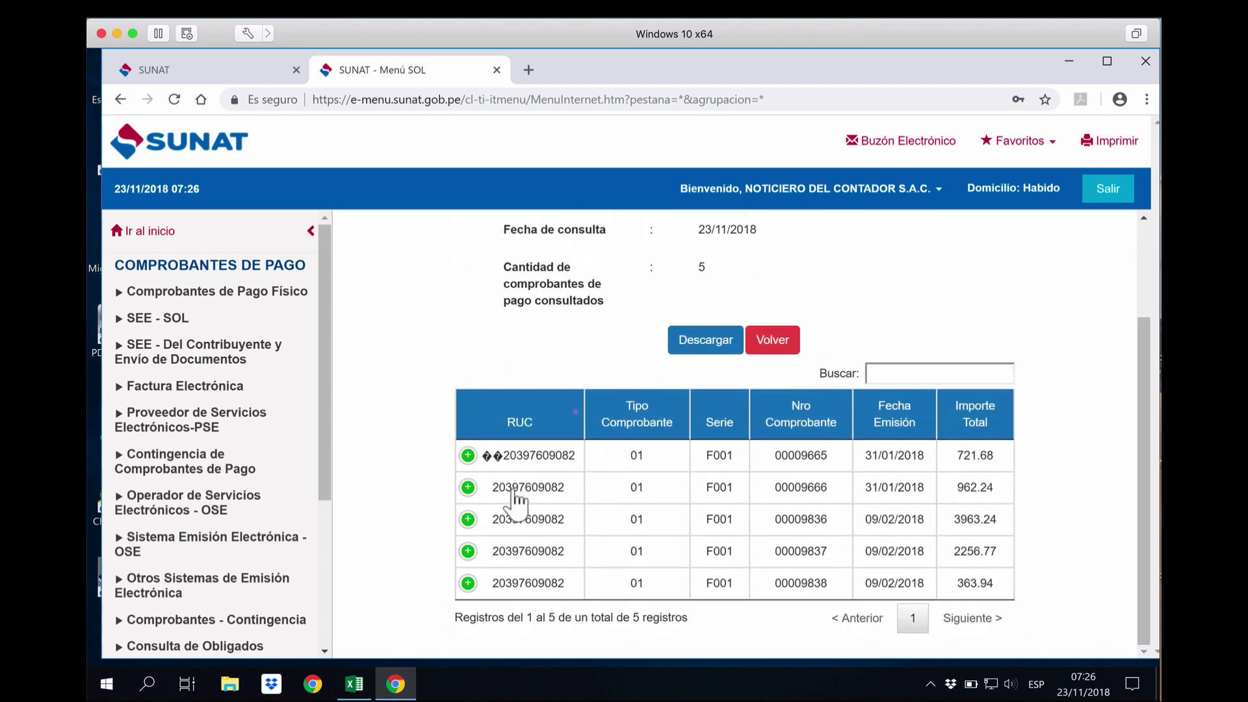
- Expand, then collapse, the status details of invoices 00009666 and 00009836
click(468, 488)
scroll(588, 572, down, 2)
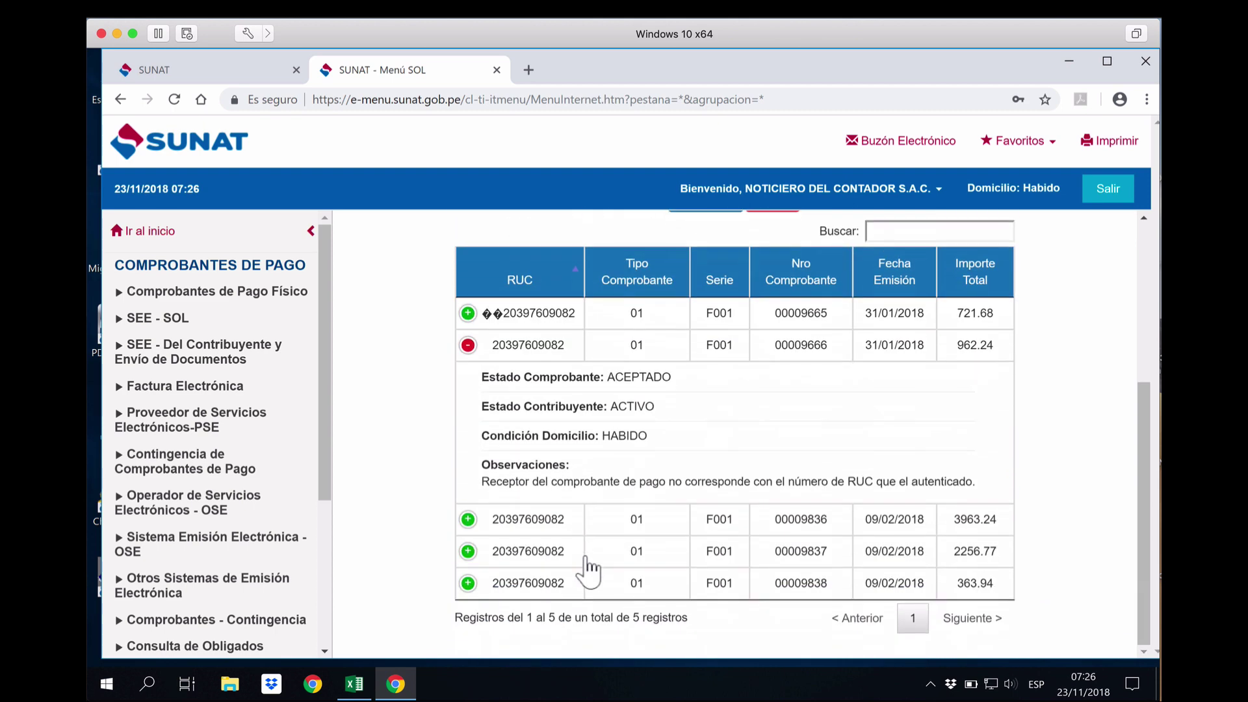
click(480, 524)
scroll(481, 540, down, 1)
scroll(474, 449, up, 1)
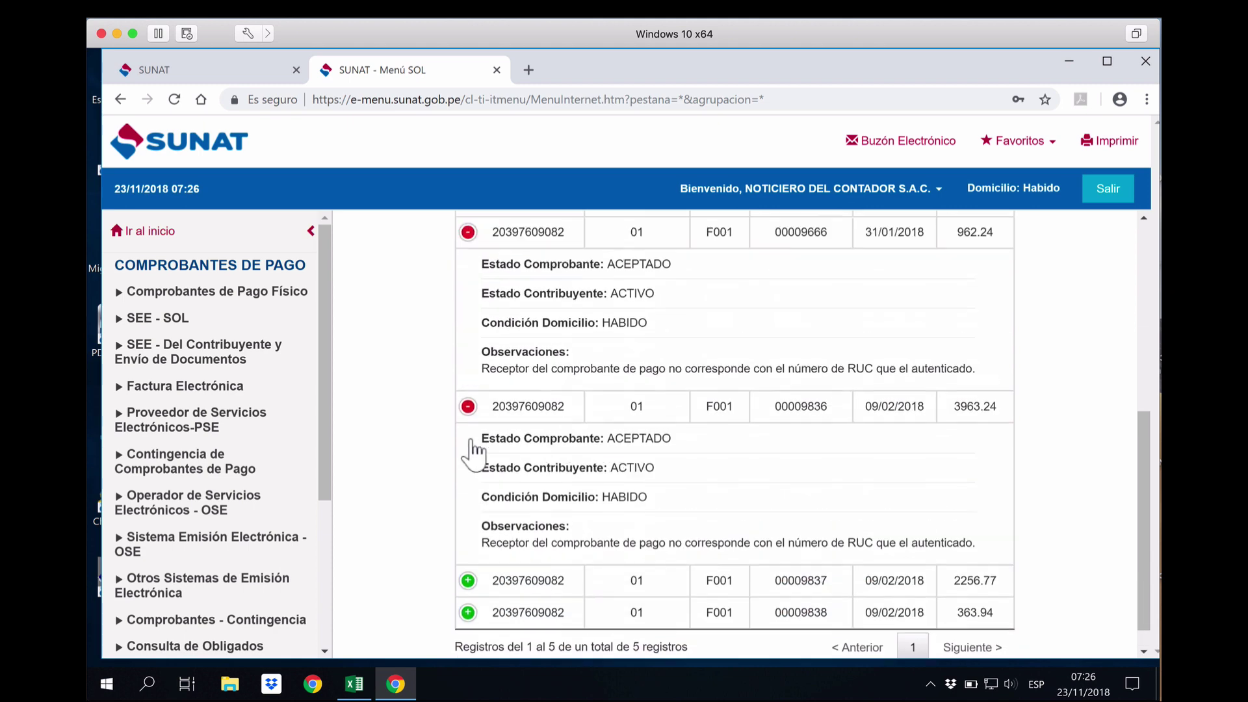
scroll(468, 419, up, 1)
click(468, 453)
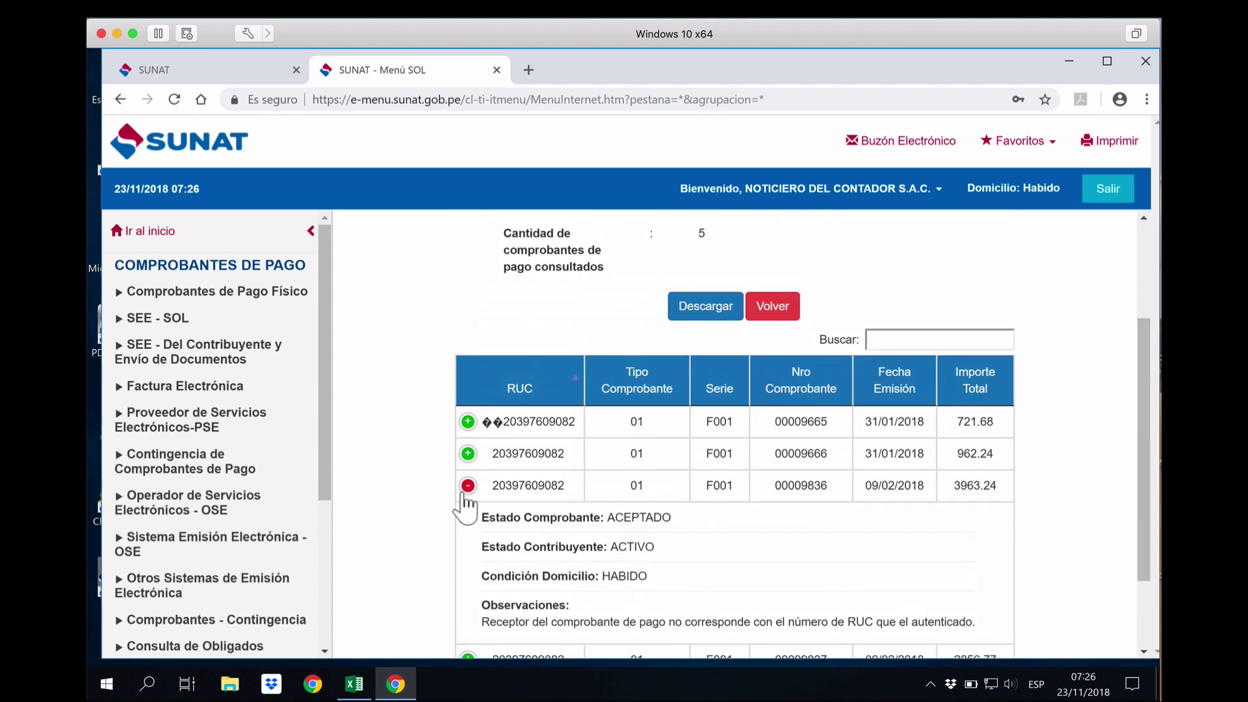
click(468, 484)
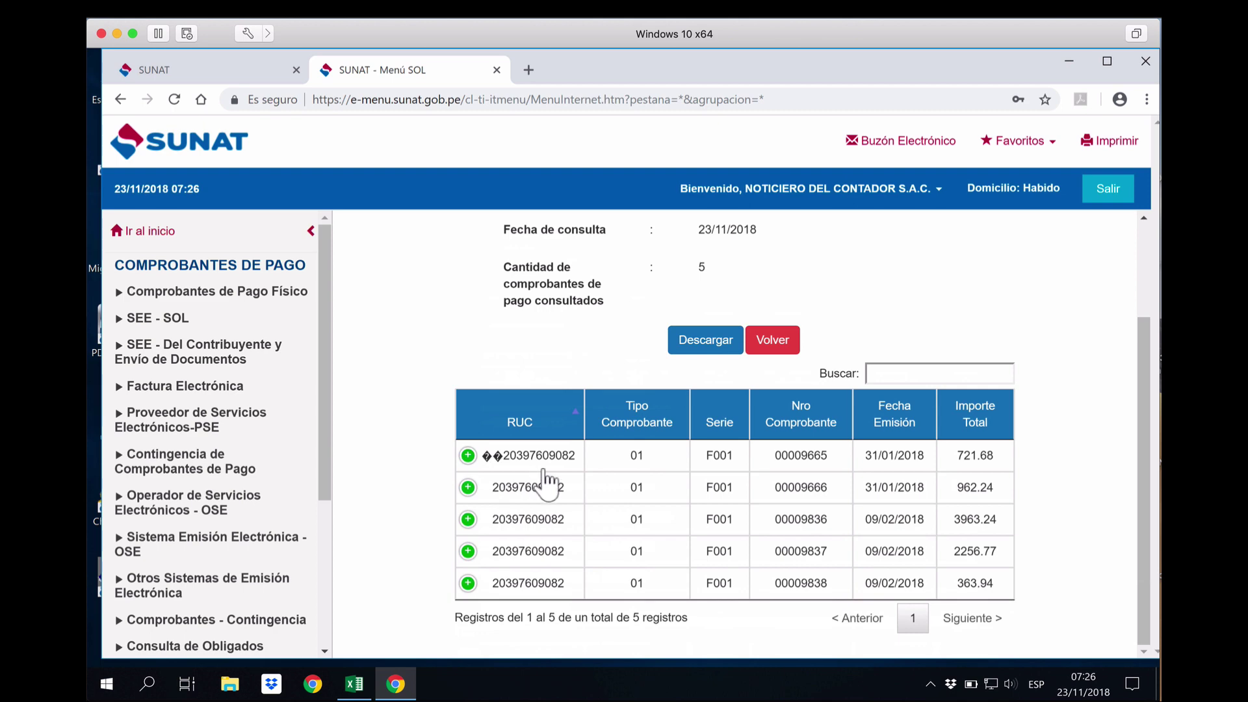
- Download the query result and save it as a text file on the desktop
click(706, 343)
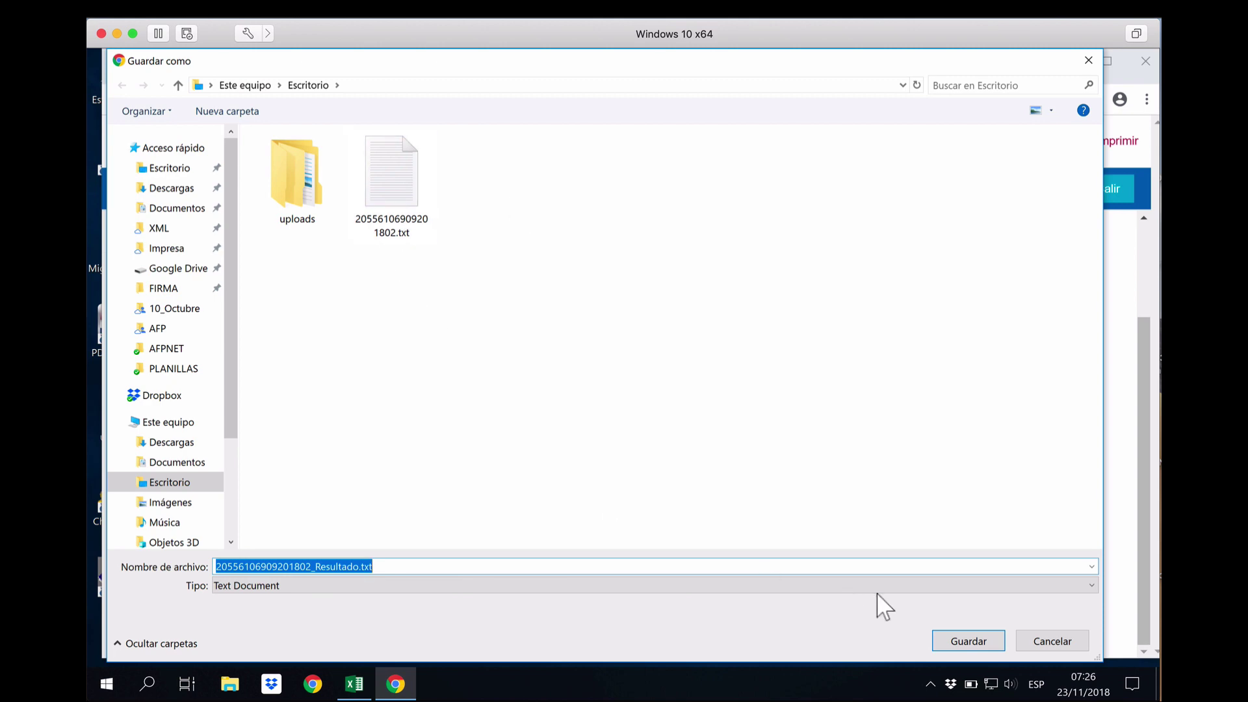
click(975, 642)
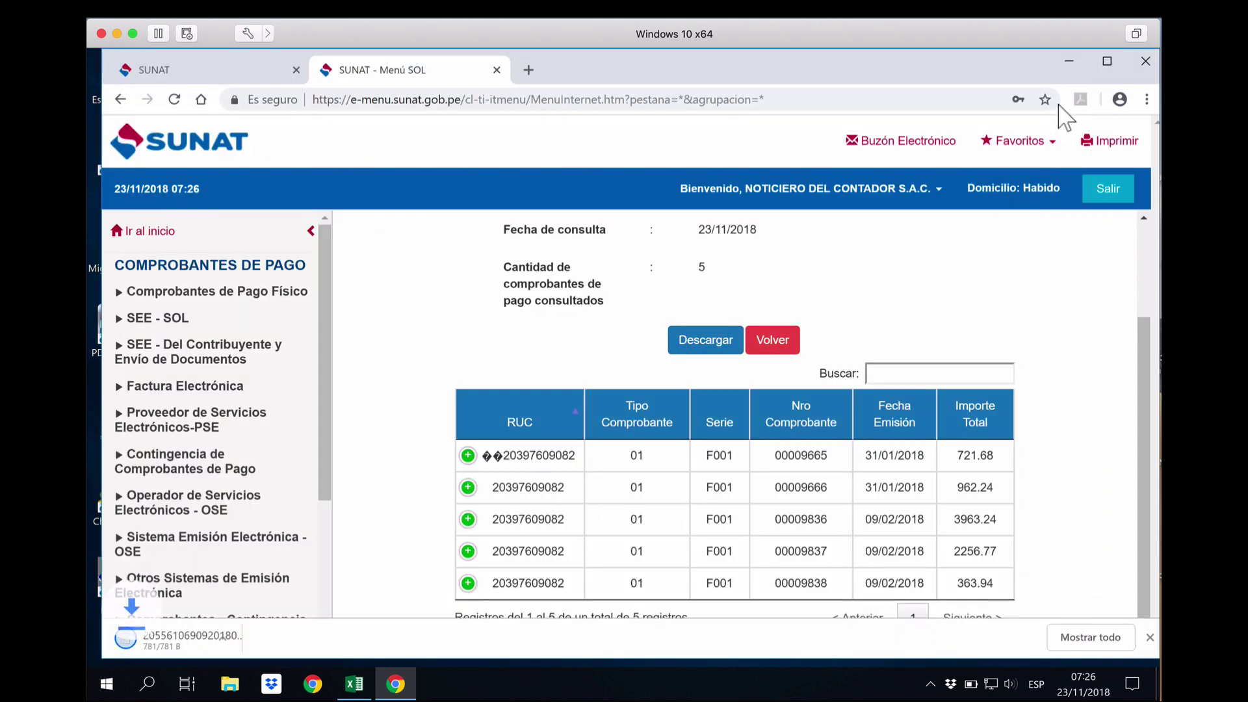
click(1068, 61)
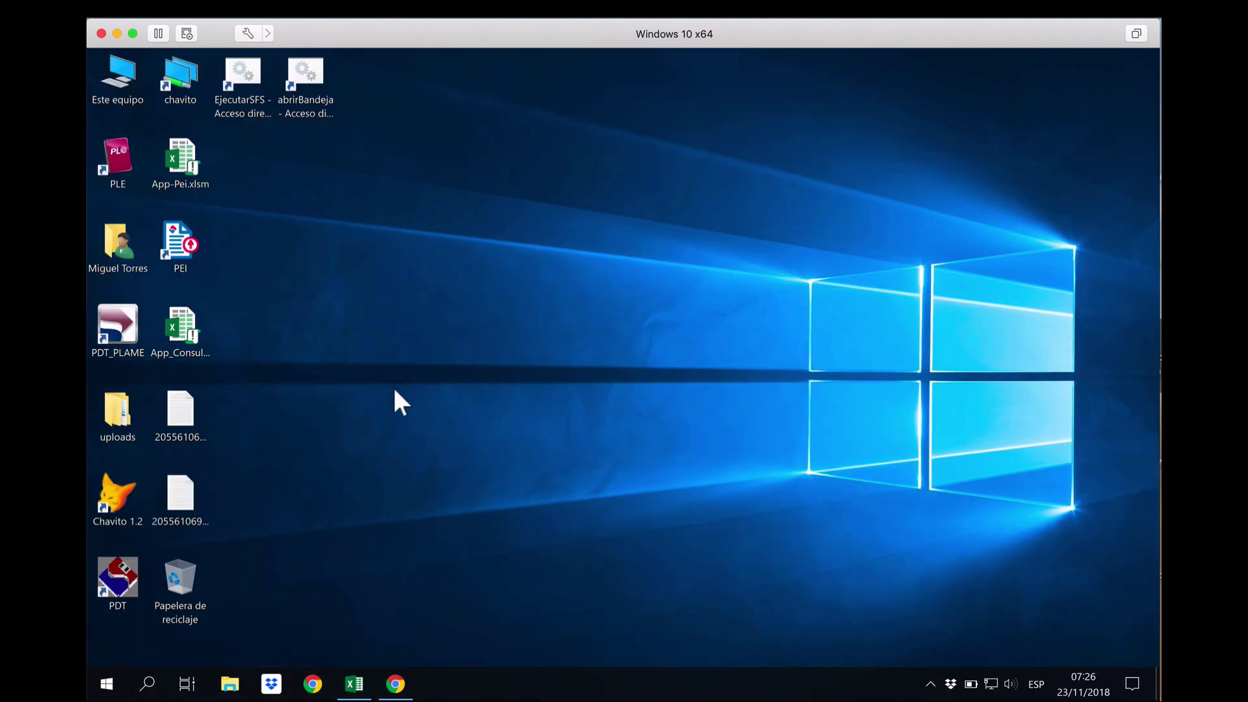
- Open the downloaded Resultado TXT in Notepad and highlight several result lines
double_click(204, 481)
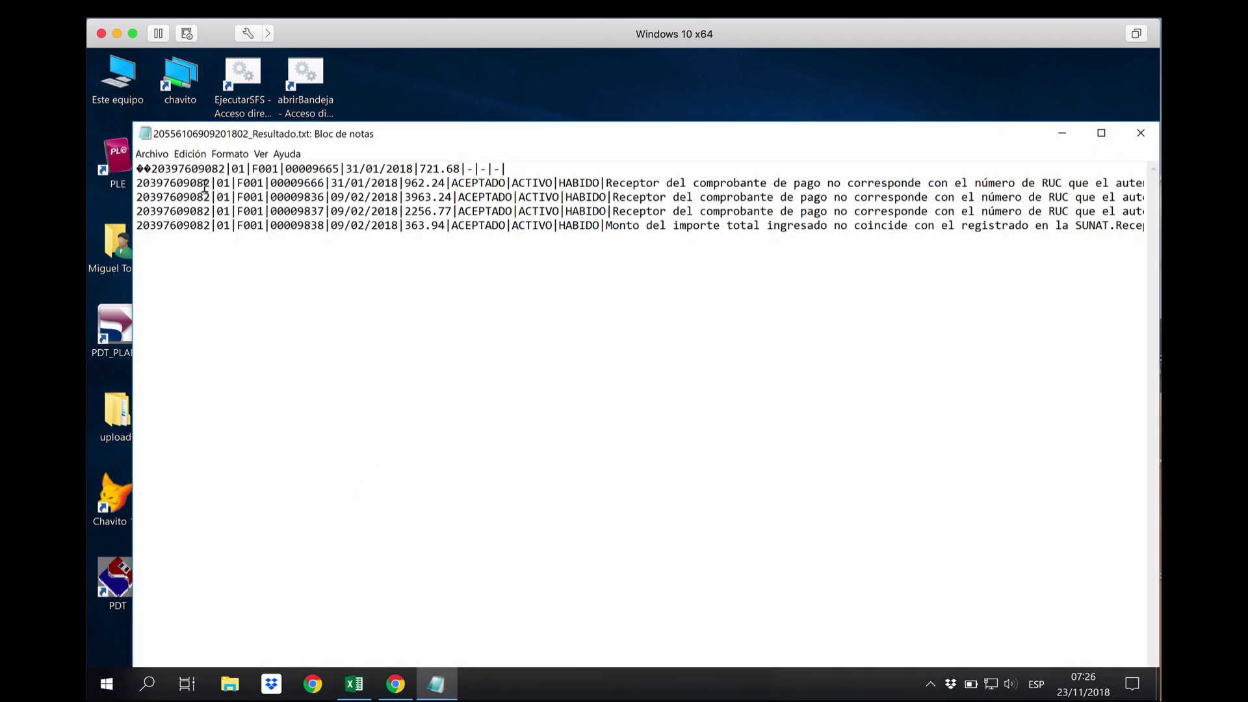
drag(180, 175, 228, 211)
click(228, 211)
drag(529, 225, 490, 197)
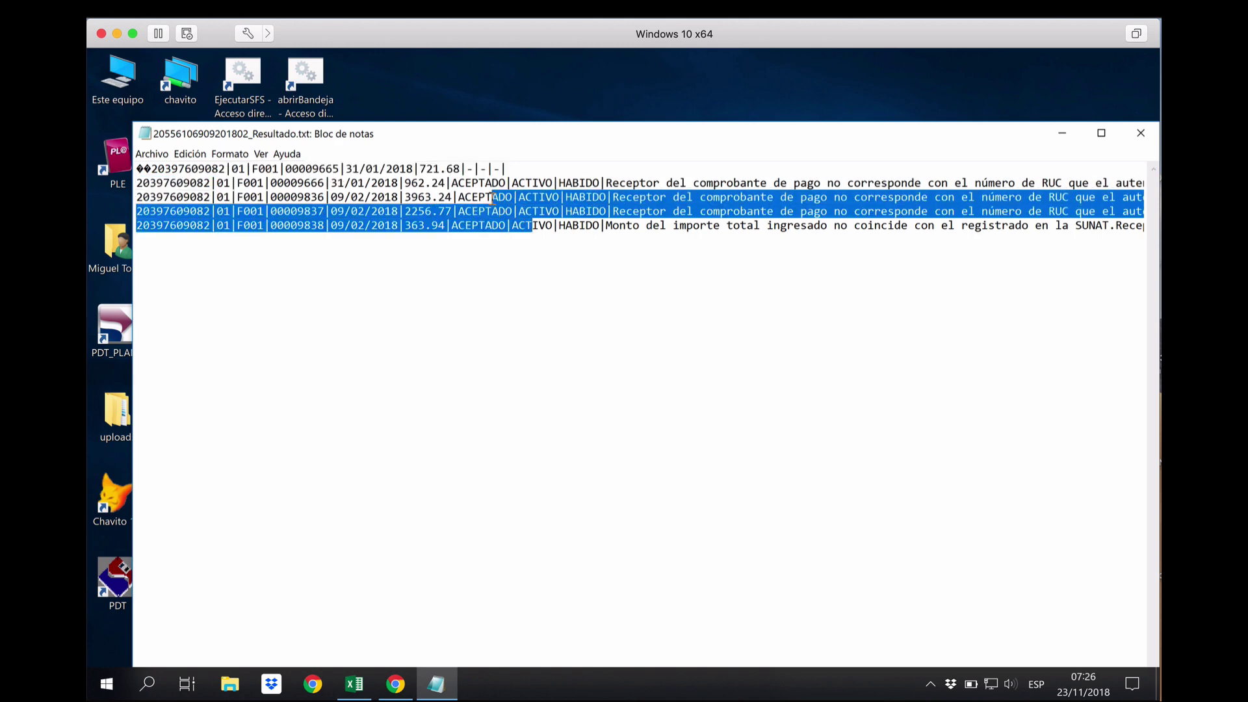
click(538, 182)
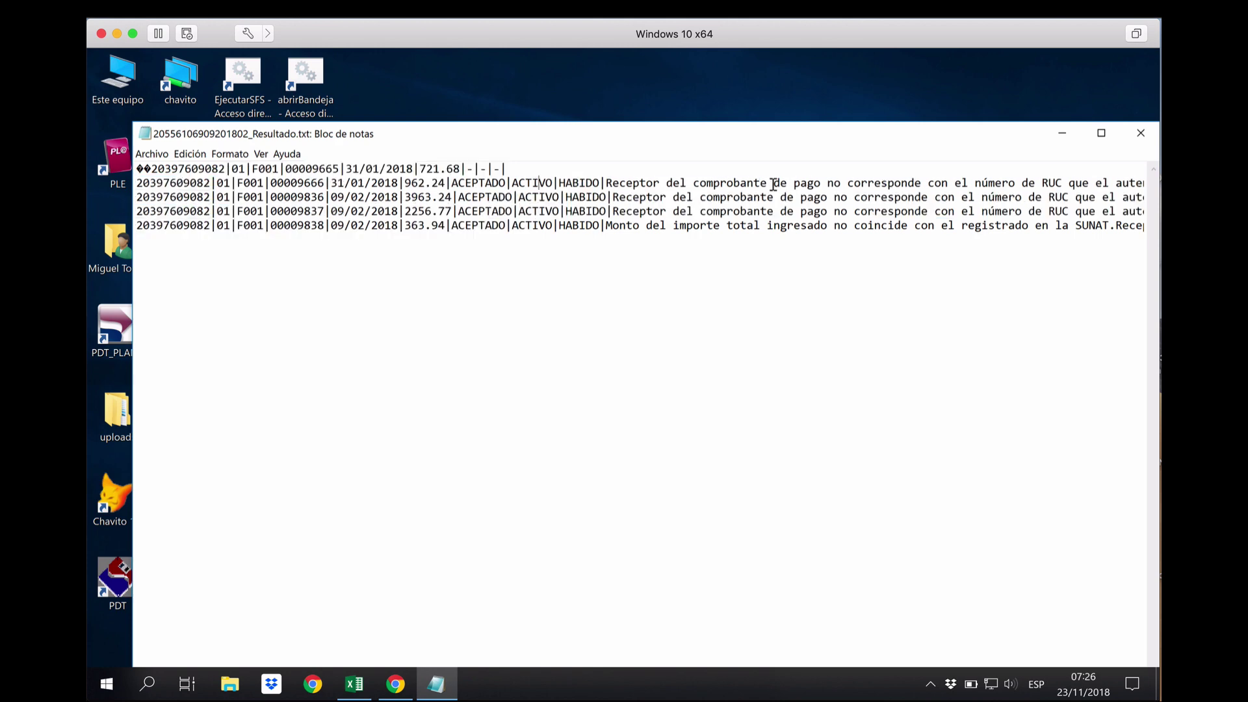
- Highlight the RUC mismatch note on line 2 and the amount mismatch on the last line
drag(1007, 183, 888, 184)
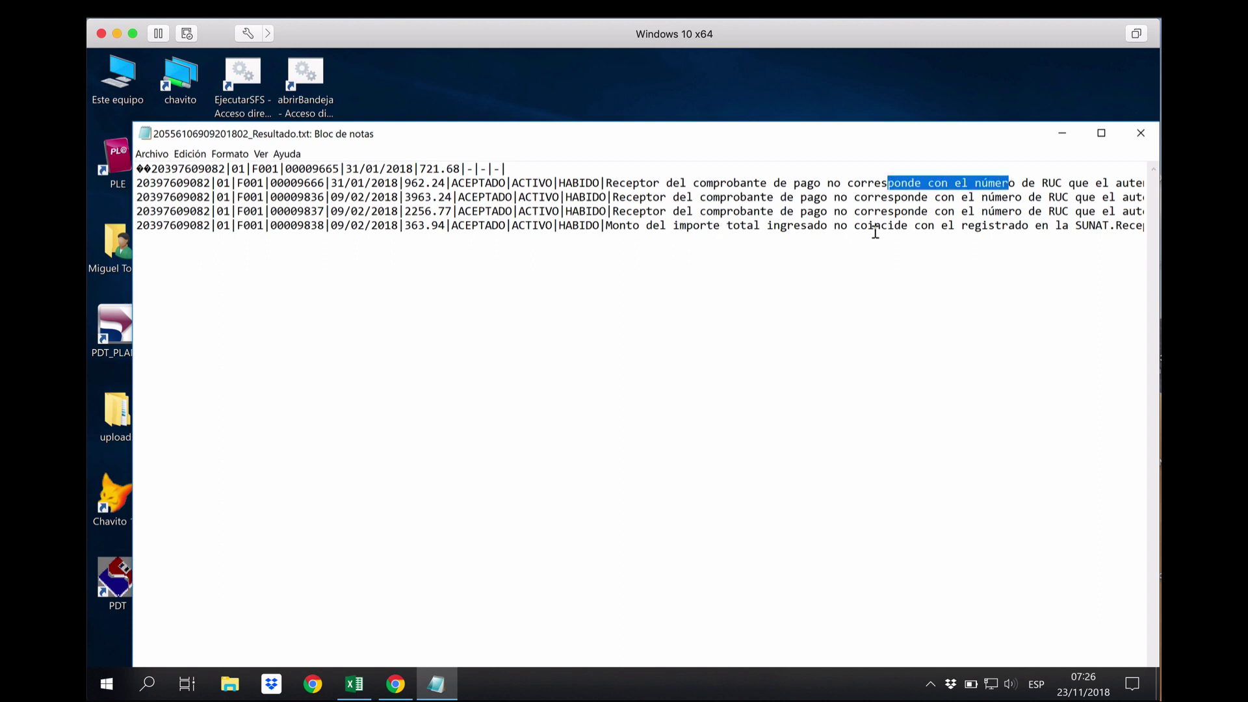
drag(874, 226, 1108, 226)
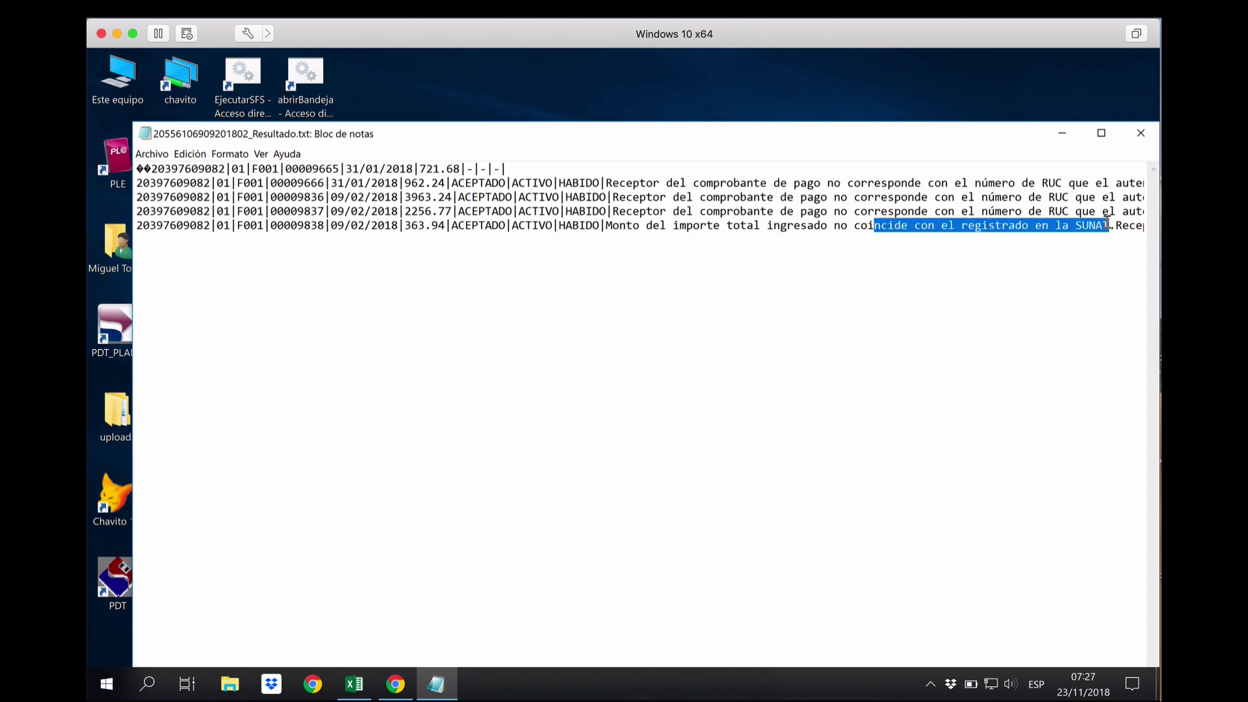
scroll(942, 226, right, 2)
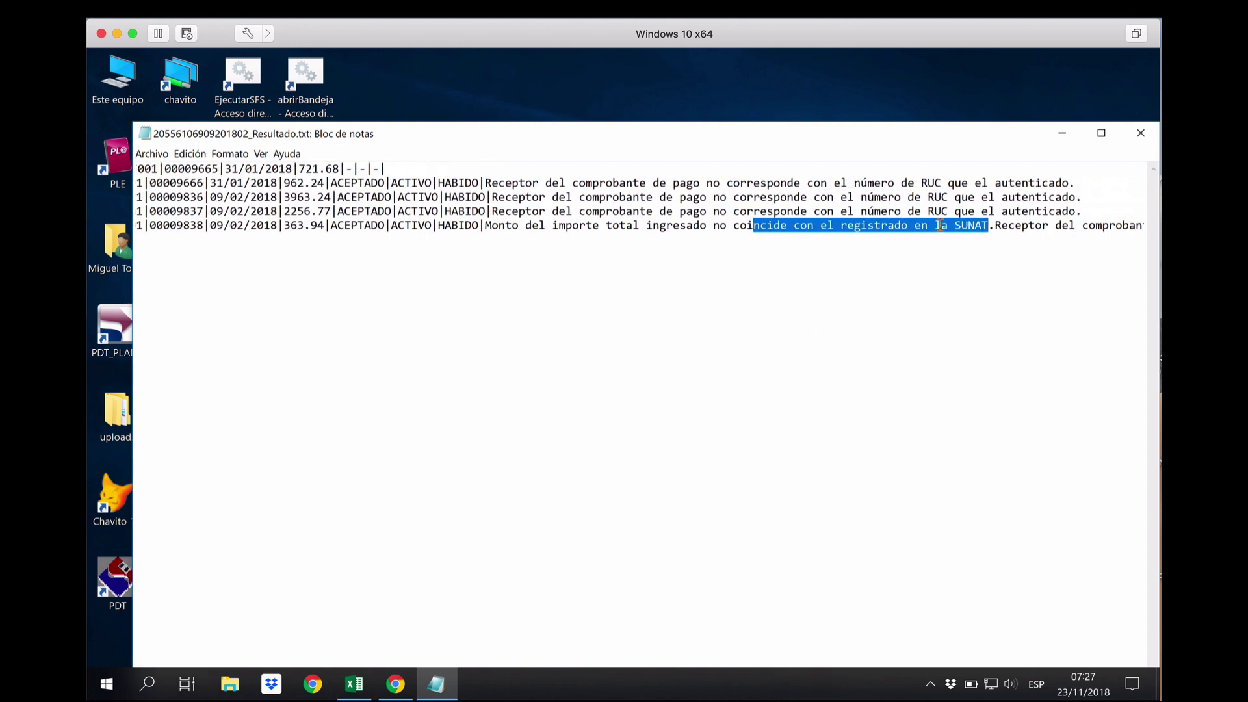
scroll(942, 225, right, 2)
scroll(941, 228, right, 2)
scroll(939, 228, right, 2)
scroll(937, 227, right, 2)
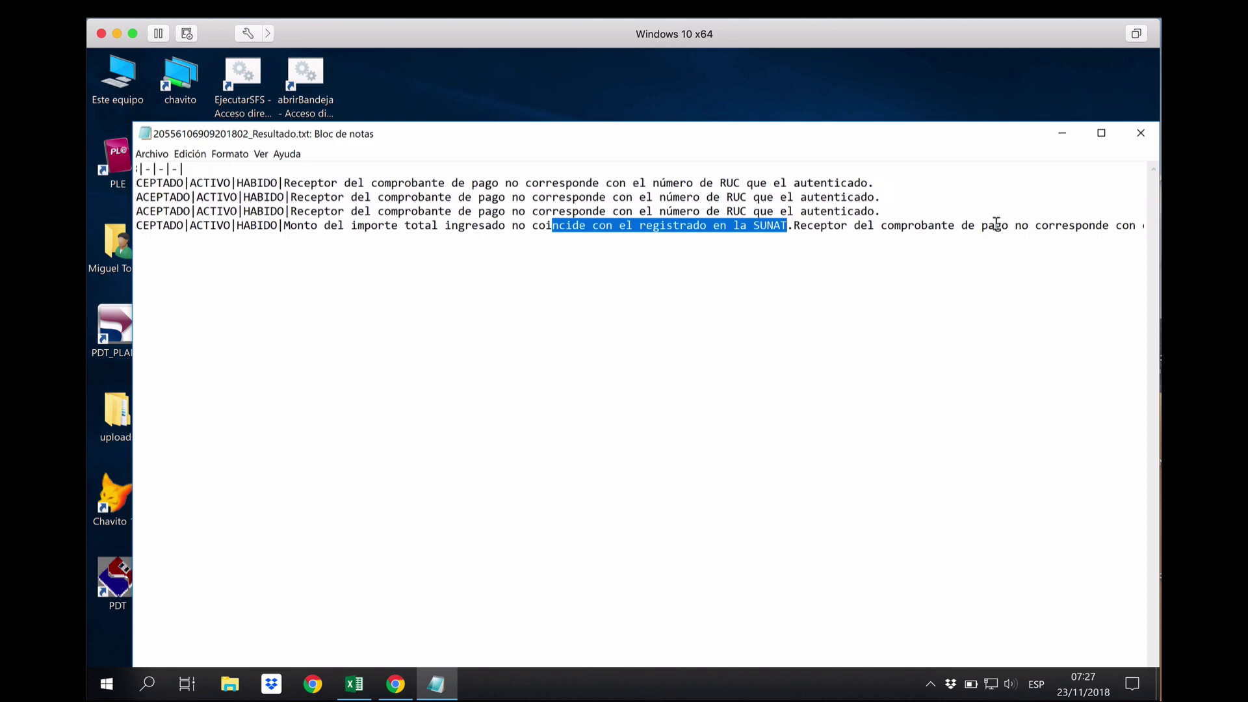
scroll(995, 227, right, 2)
scroll(995, 227, right, 1)
scroll(996, 223, left, 4)
scroll(996, 223, left, 8)
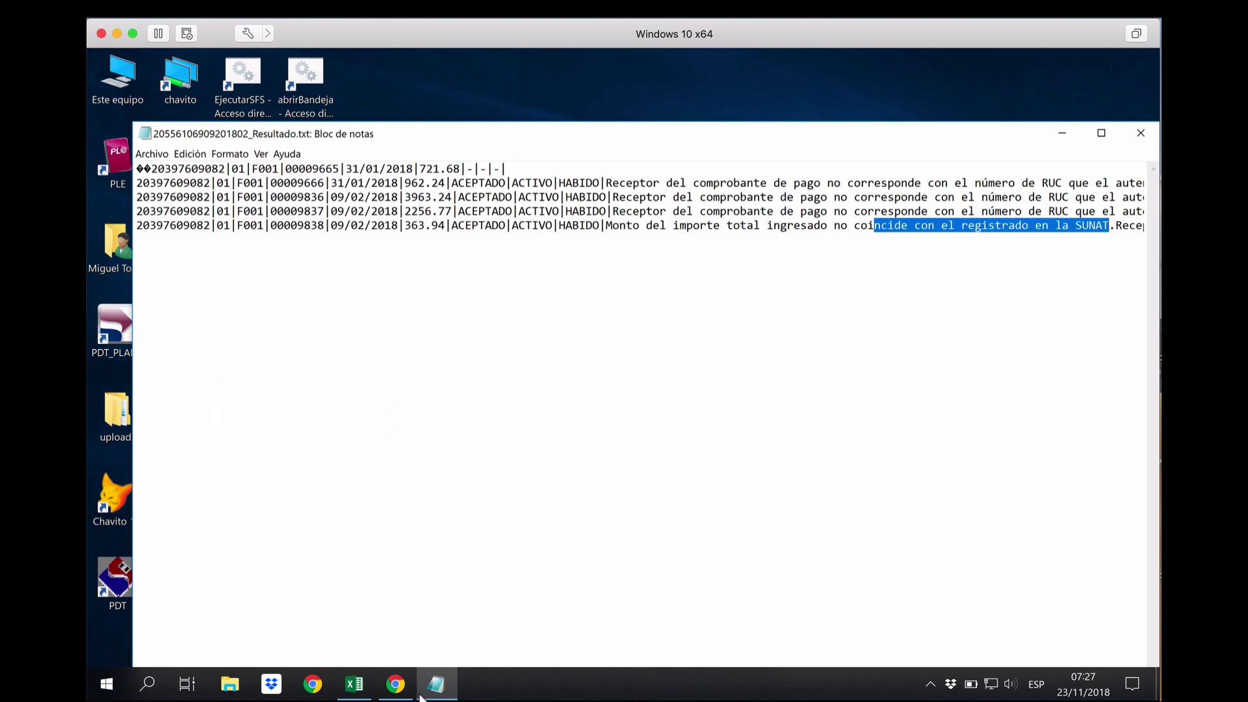
- Return to the SUNAT bulk results and scroll through the five F001 receipts and totals
click(398, 689)
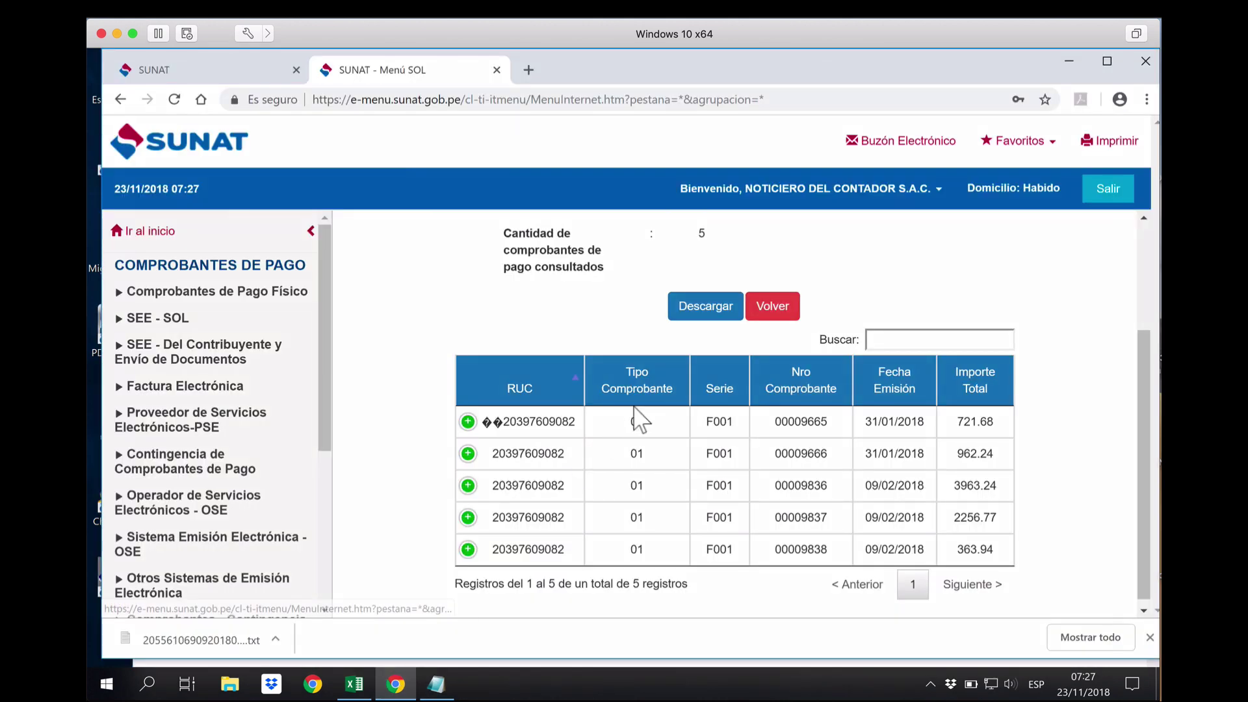
scroll(635, 419, up, 3)
scroll(635, 422, down, 3)
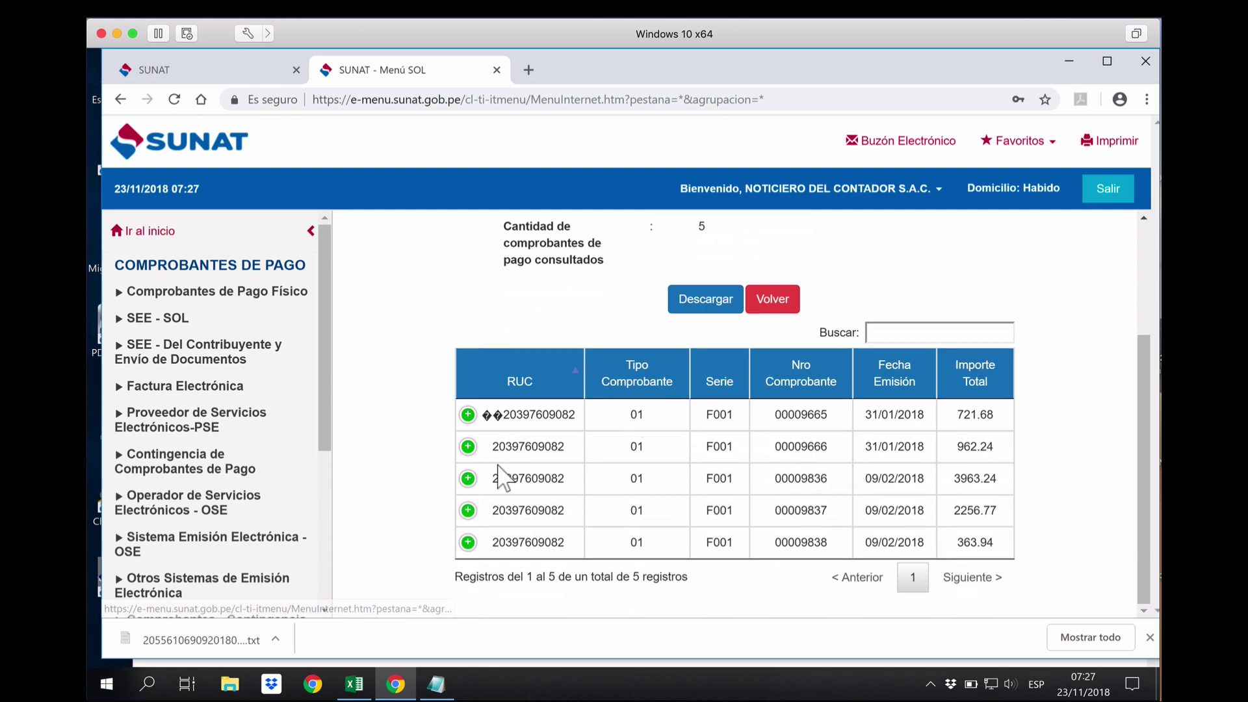
scroll(429, 445, up, 3)
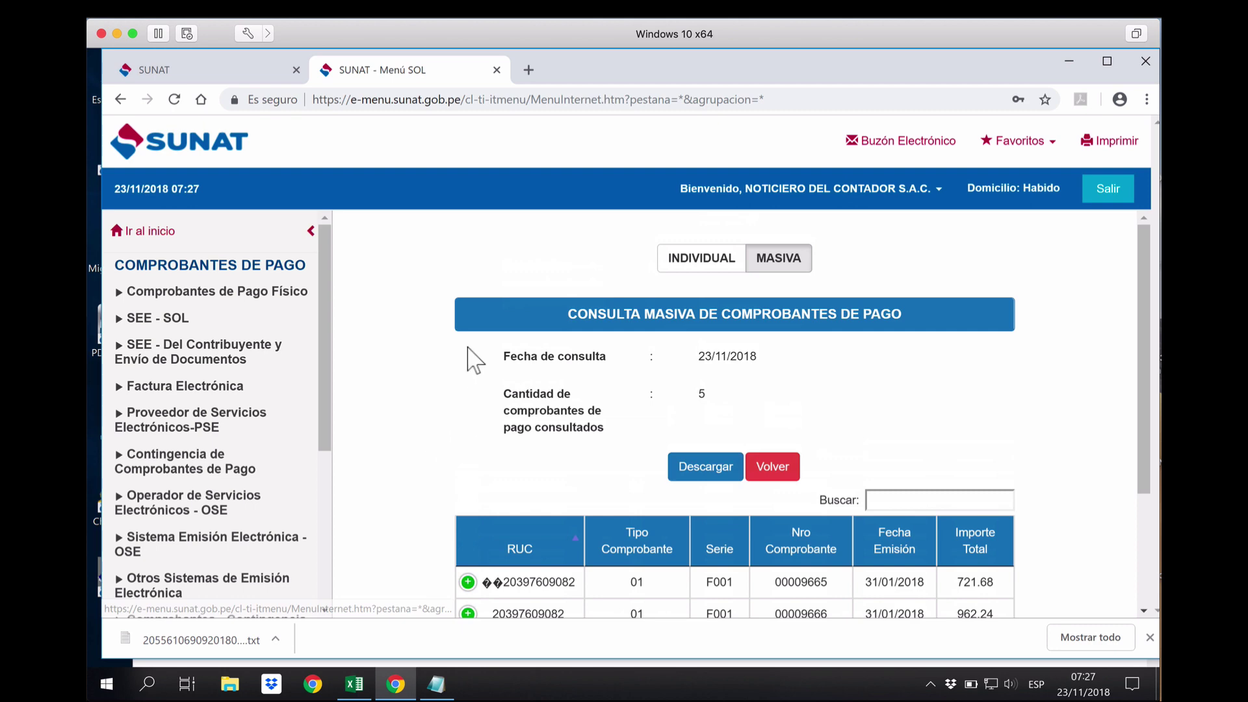
scroll(741, 390, down, 1)
scroll(741, 390, down, 2)
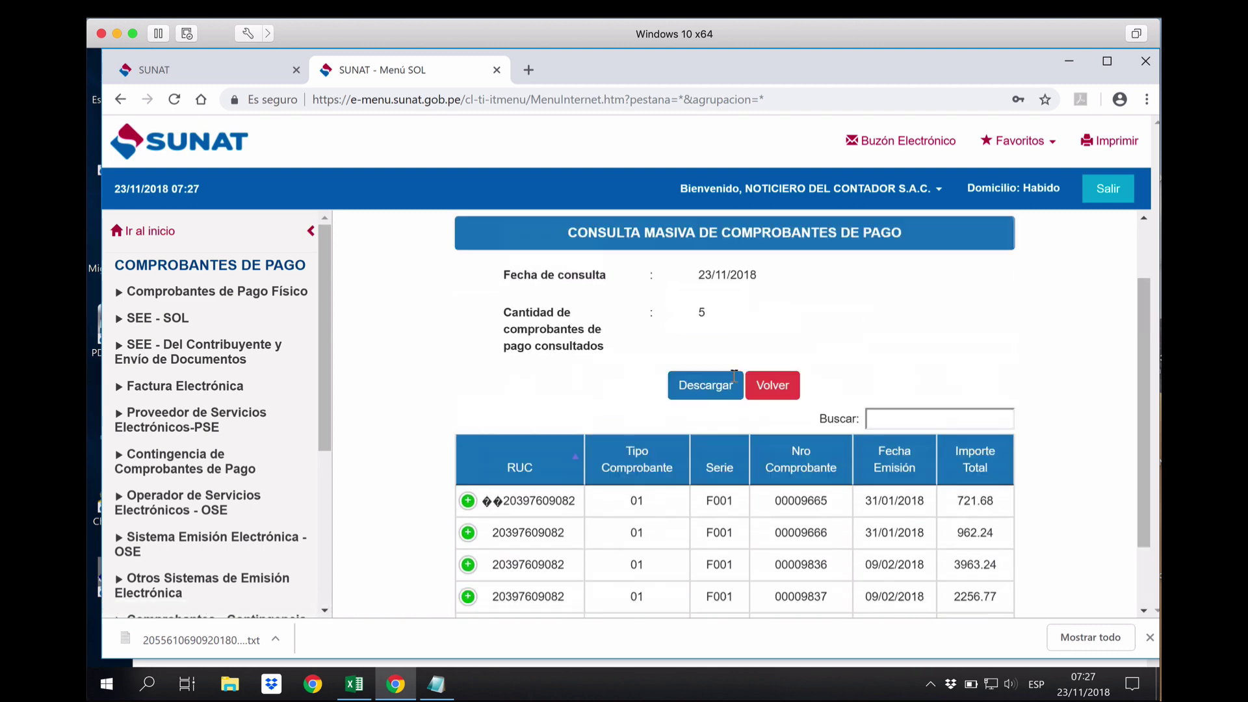
scroll(741, 390, up, 2)
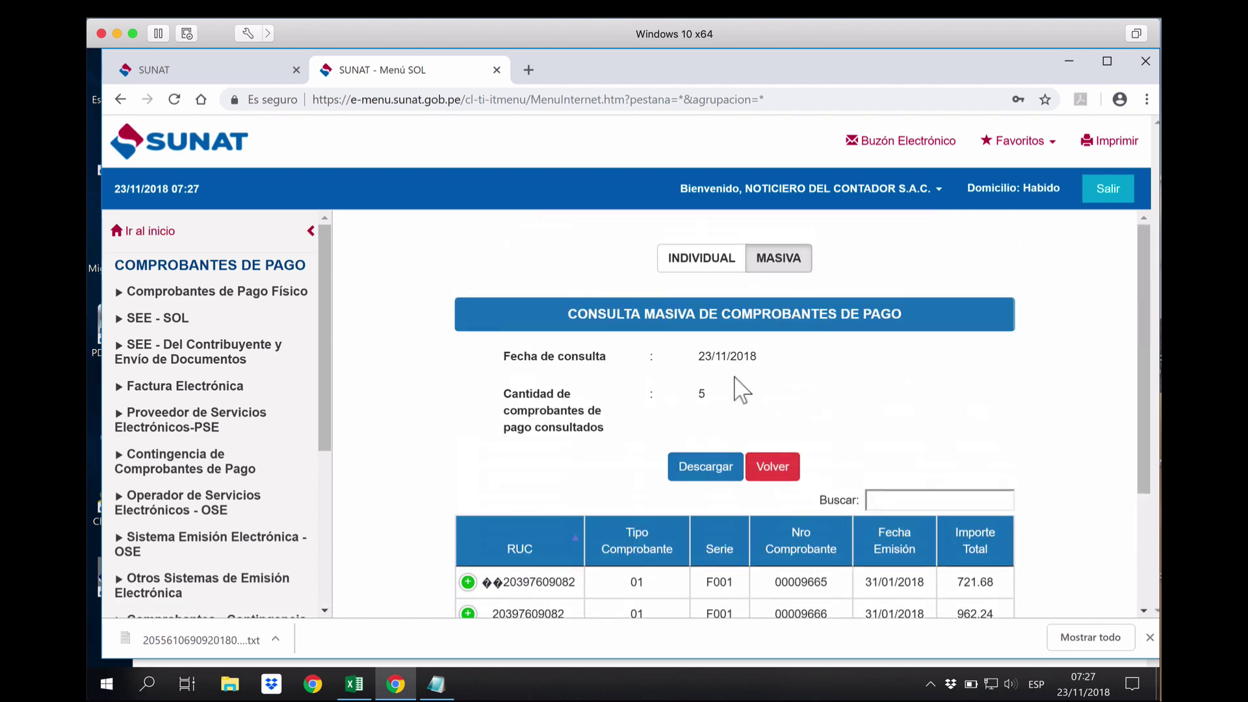